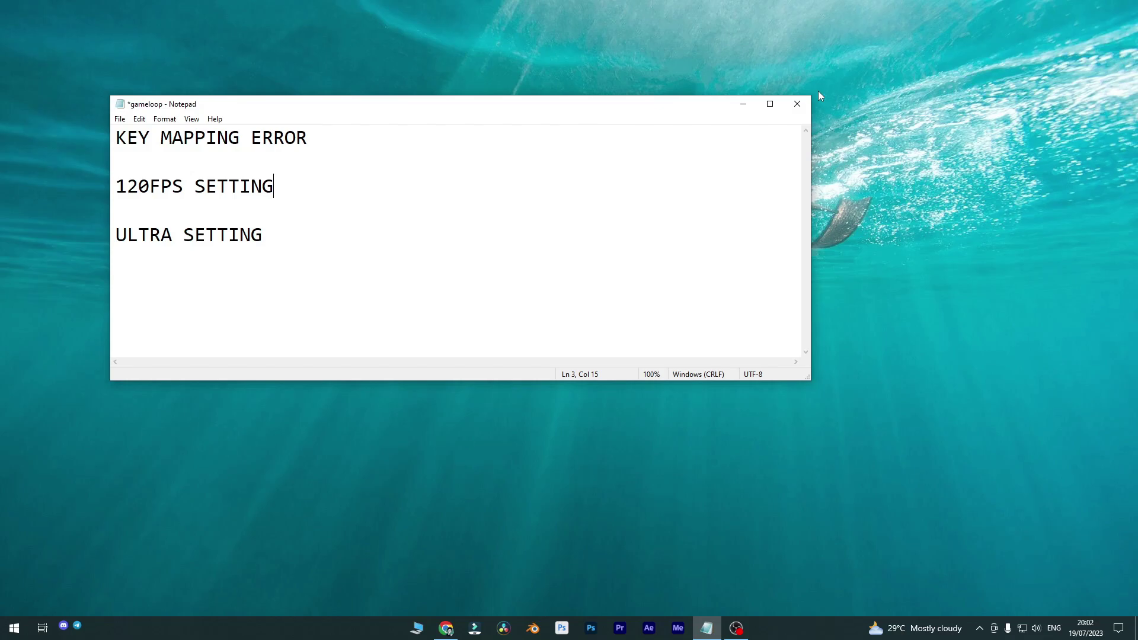
Switch to Chrome and look through the NoishiXzen channel's home page on YouTube.
left_click(446, 627)
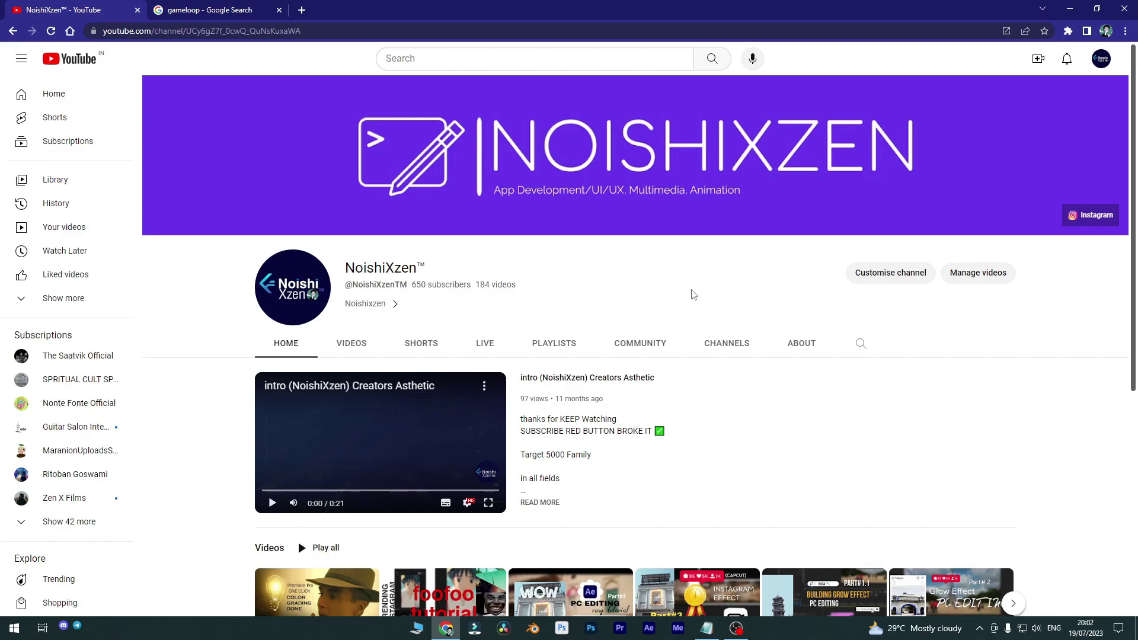
scroll(693, 294, "down", 2)
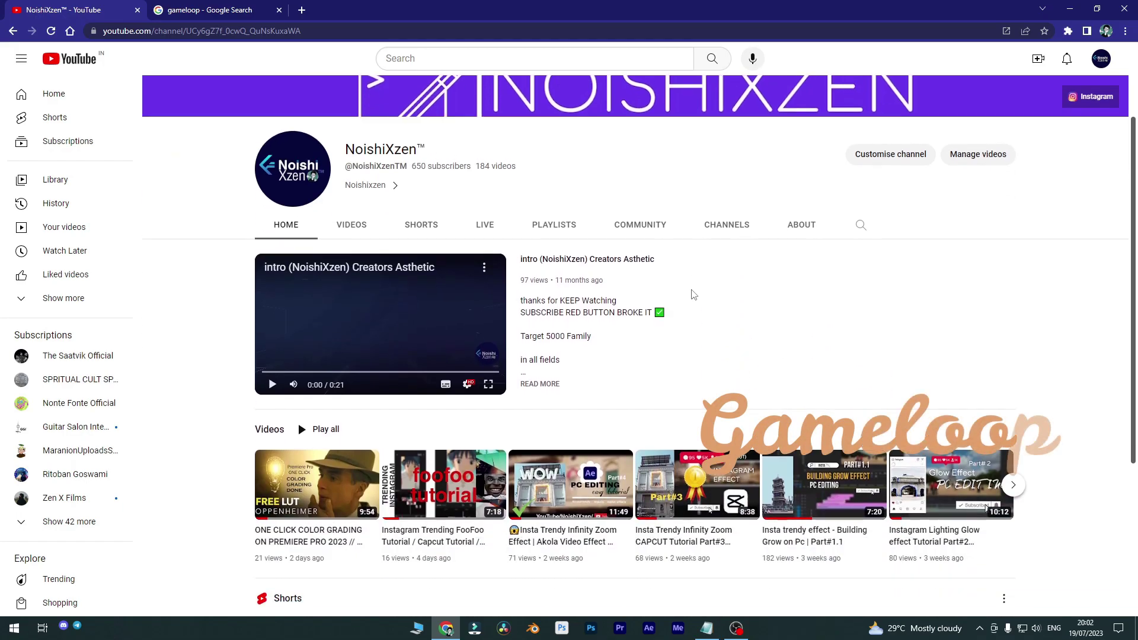
scroll(694, 294, "down", 1)
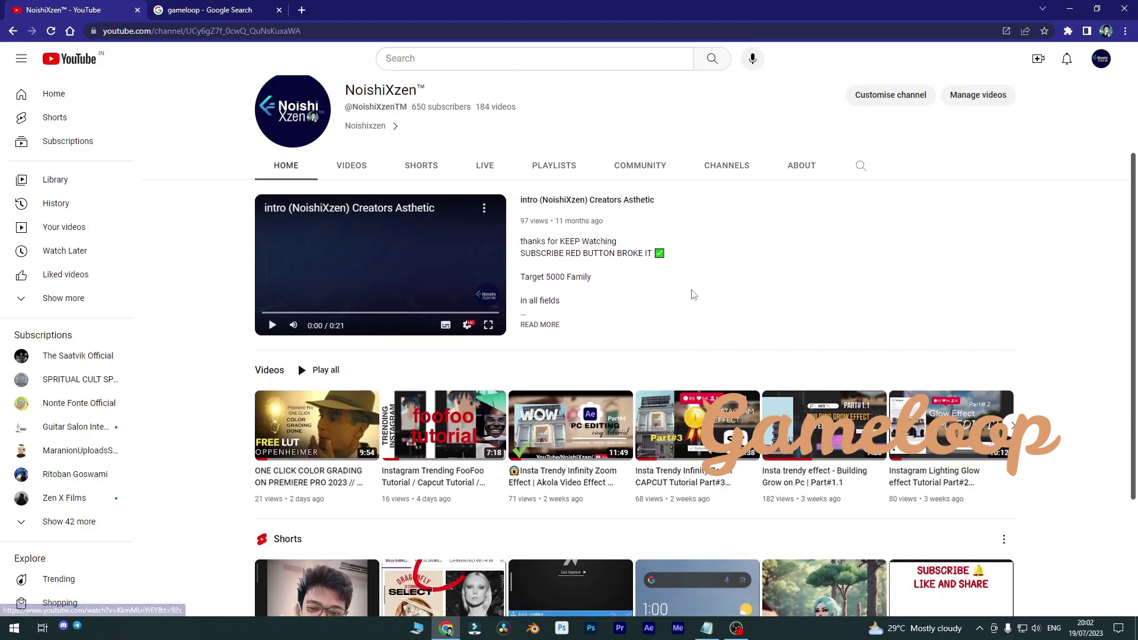
scroll(693, 294, "up", 3)
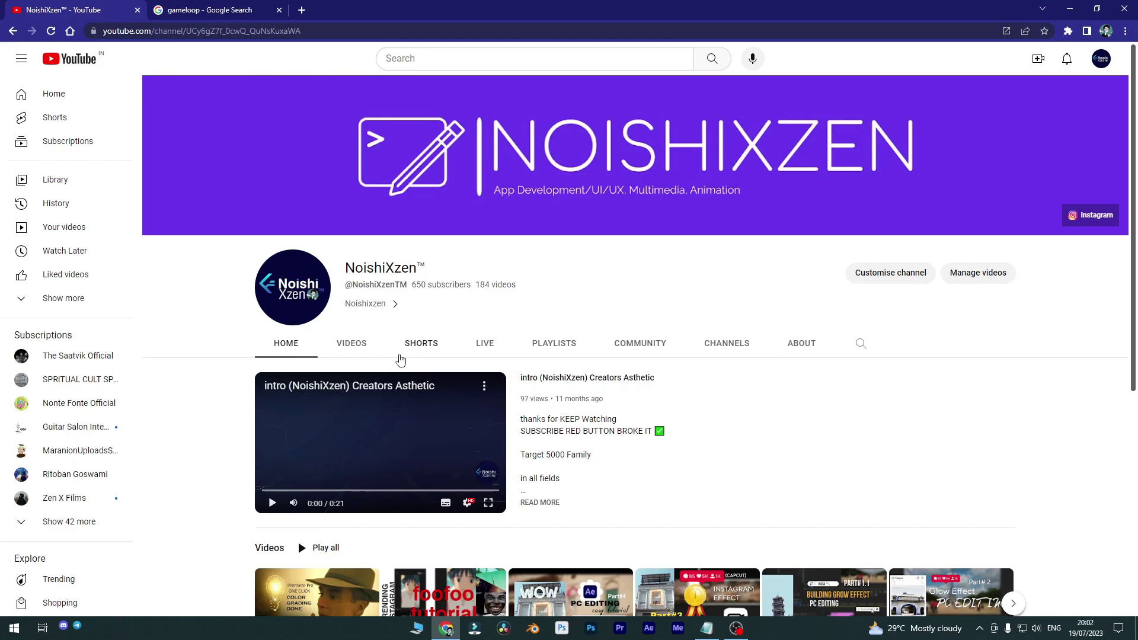
left_click(1070, 8)
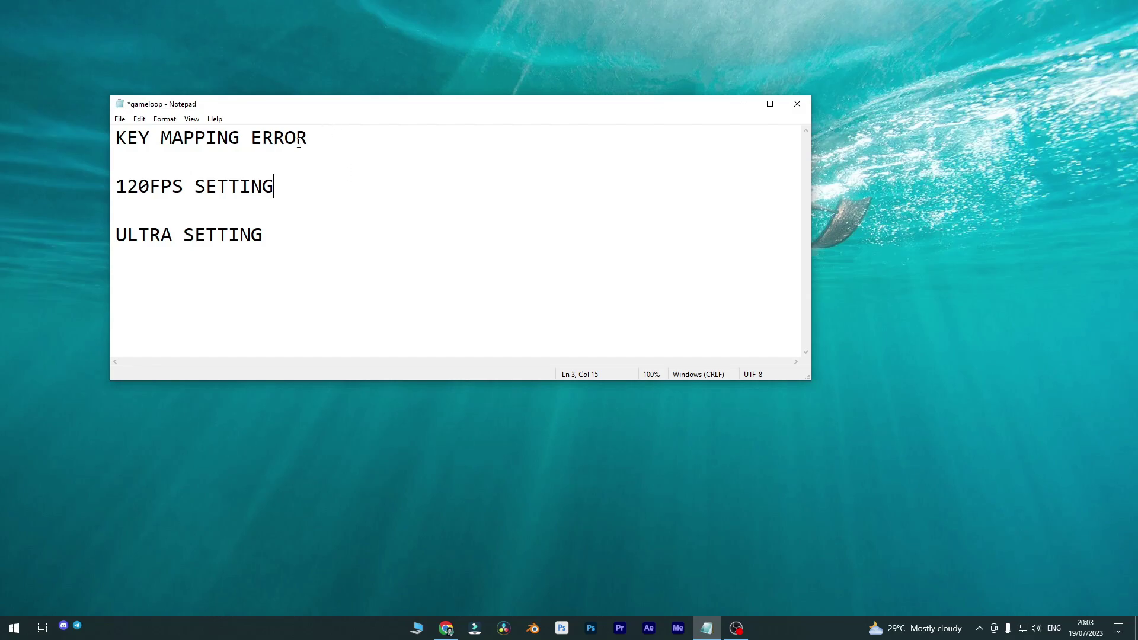
left_click(320, 140)
left_click_drag(338, 145, 91, 136)
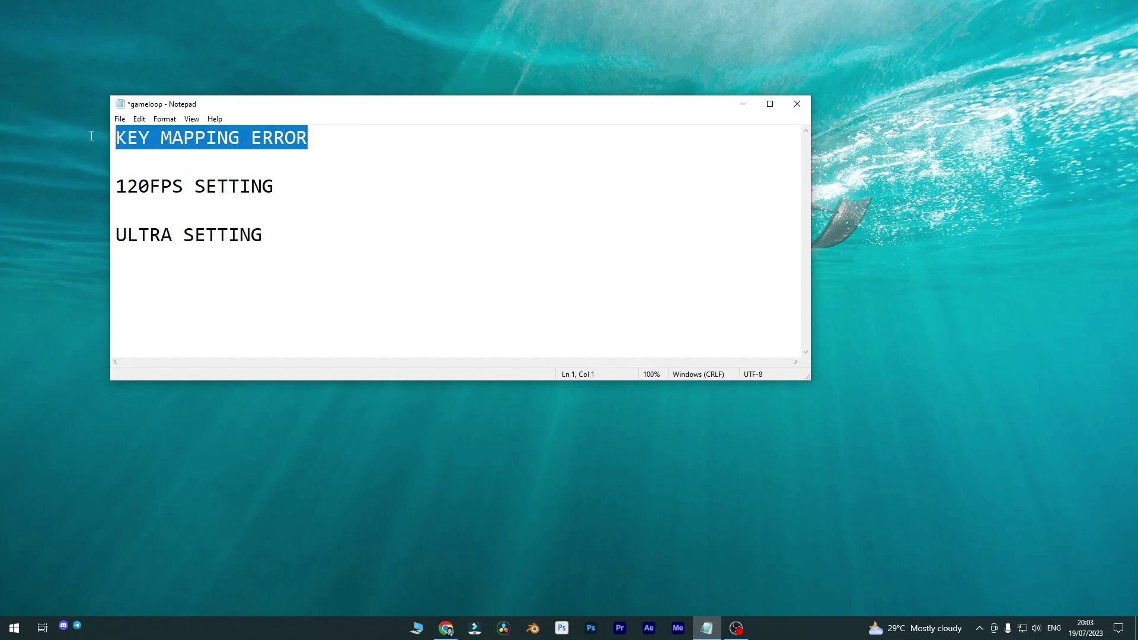
left_click(284, 151)
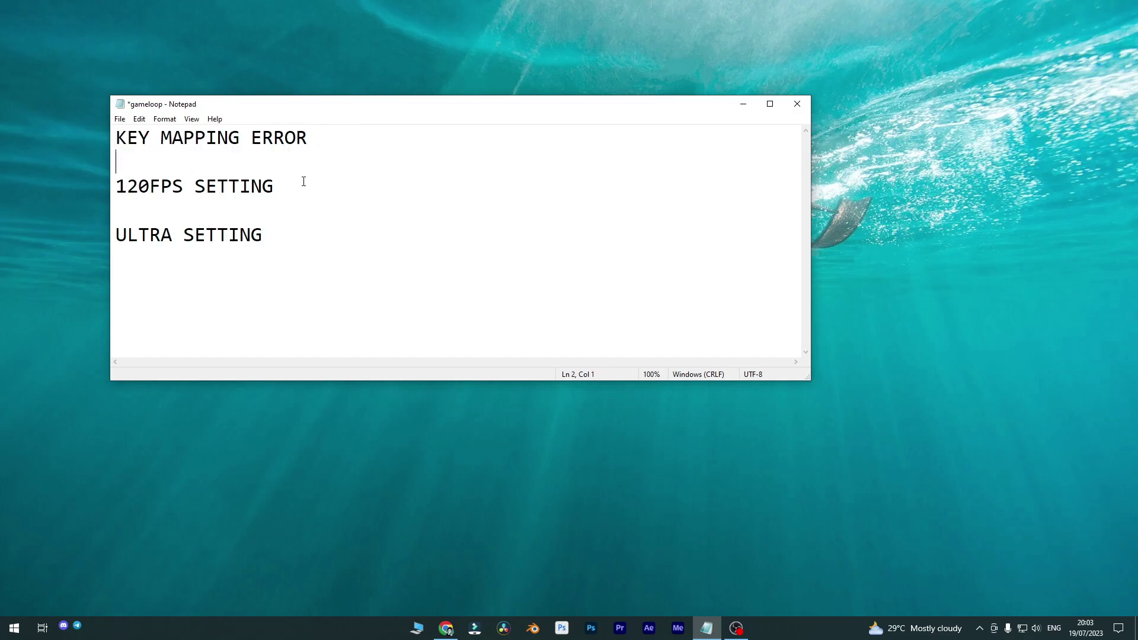
Find GameLoop by searching for "game" and launch it.
left_click(14, 628)
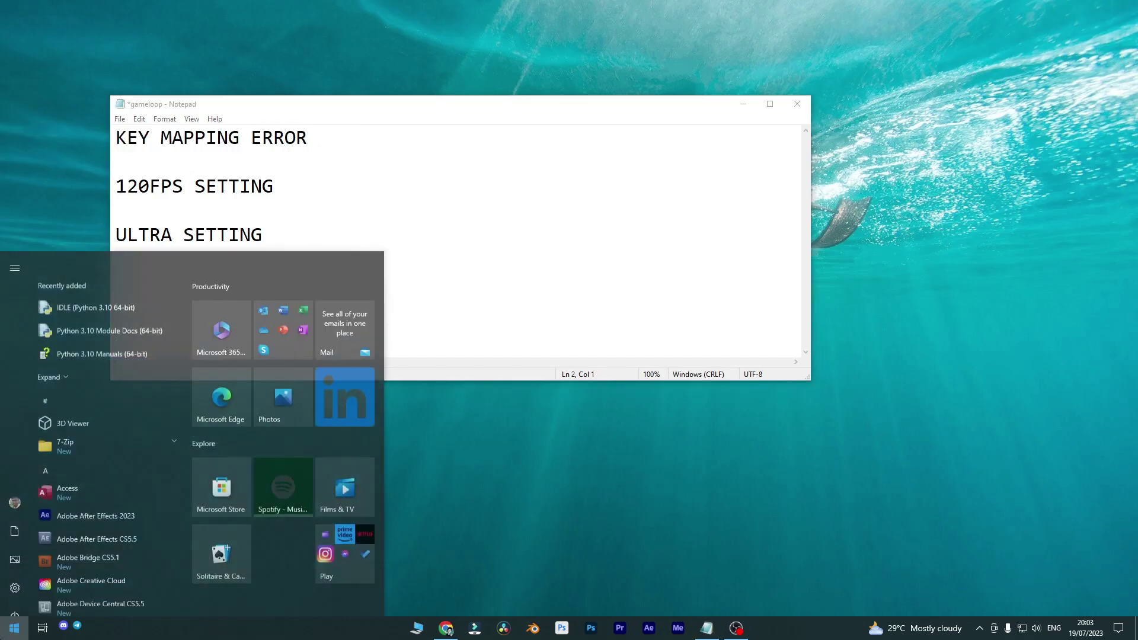
type("game")
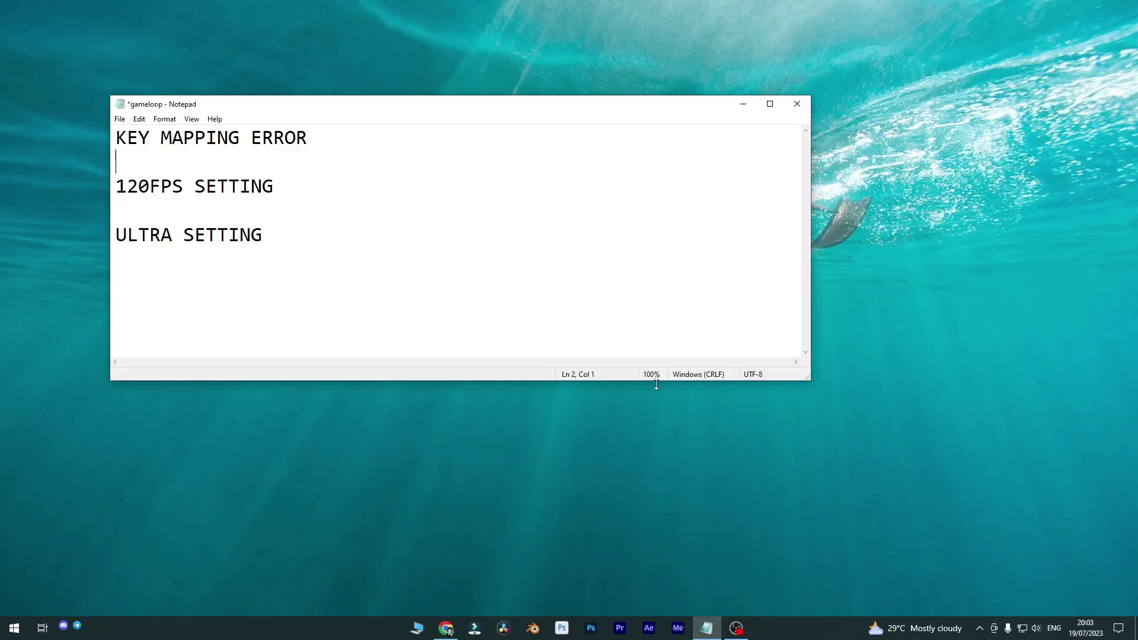
left_click(979, 629)
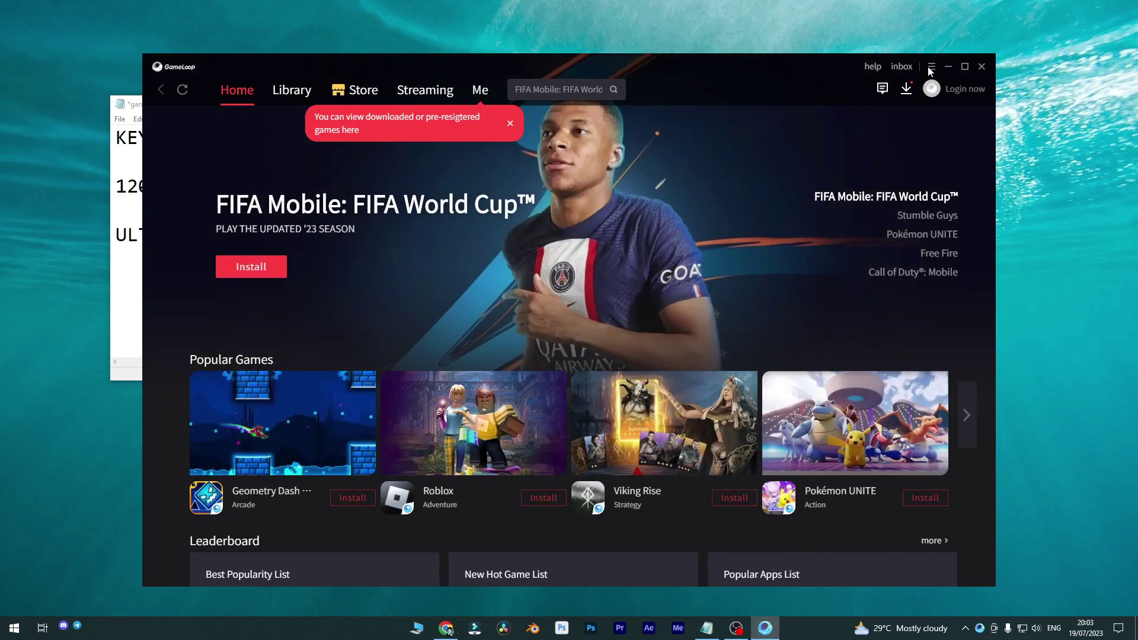
Check GameLoop's version information and run an update check, closing the dialogs.
left_click(929, 68)
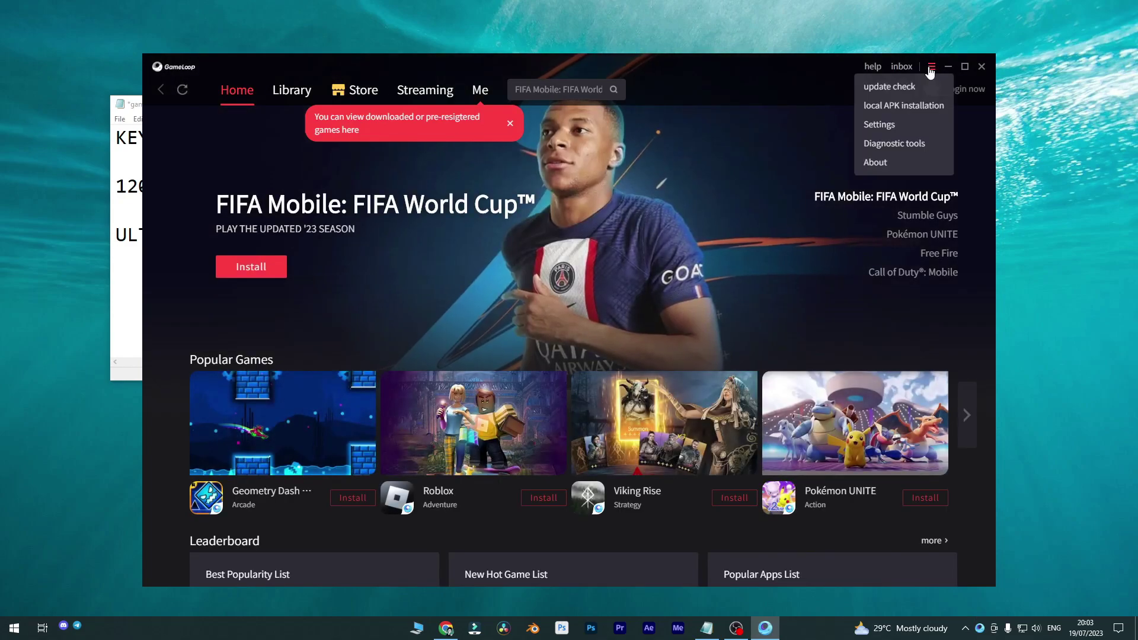
left_click(888, 159)
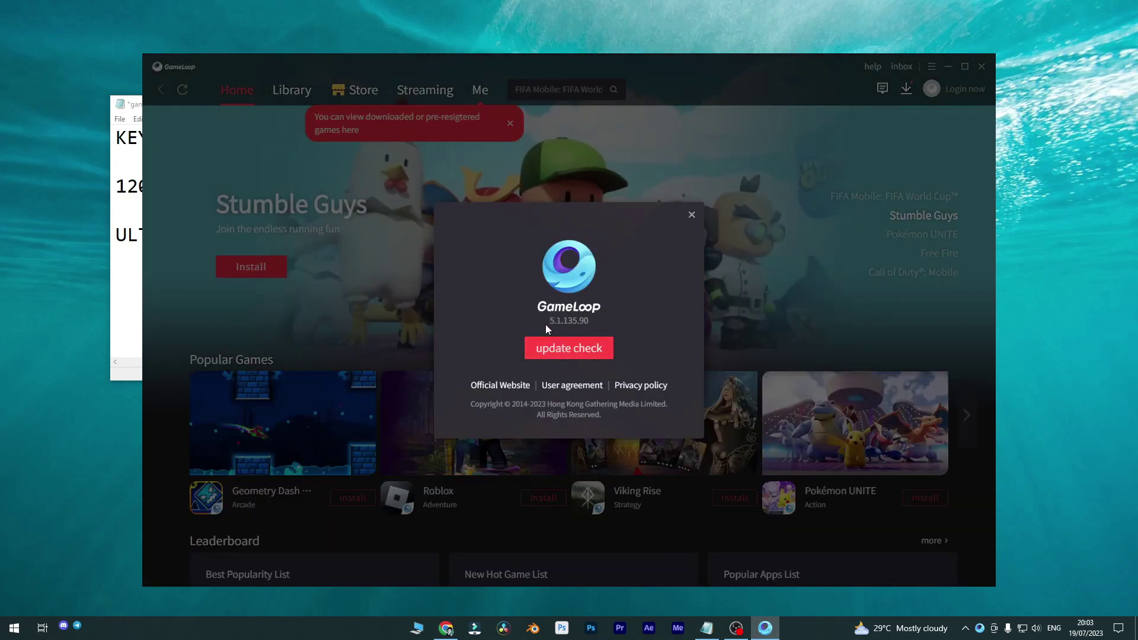
left_click(577, 348)
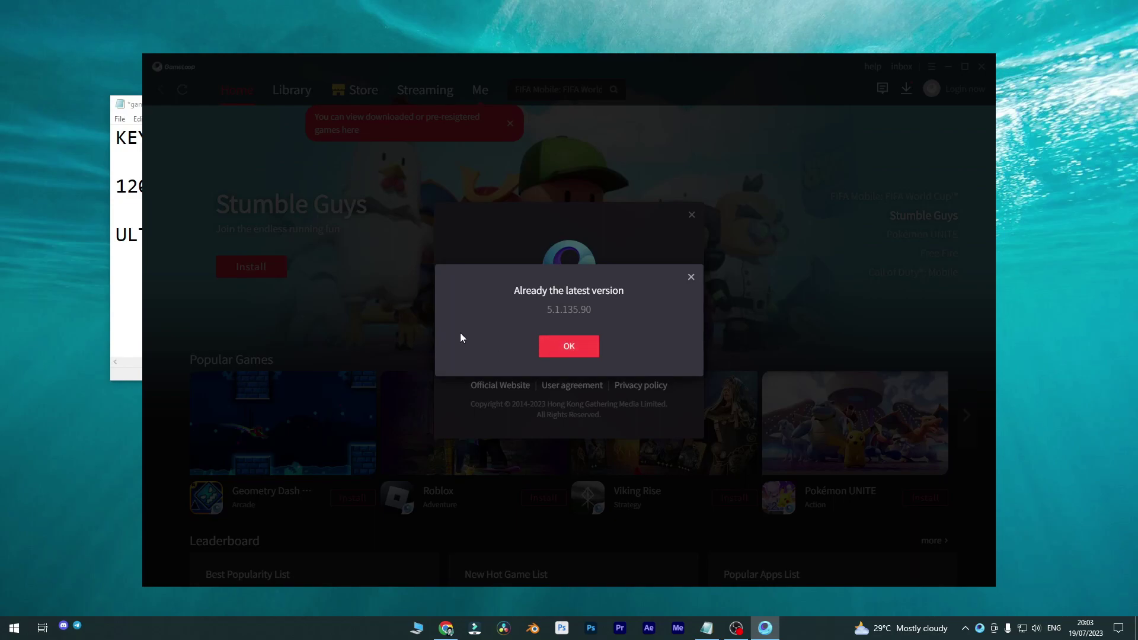
left_click(581, 346)
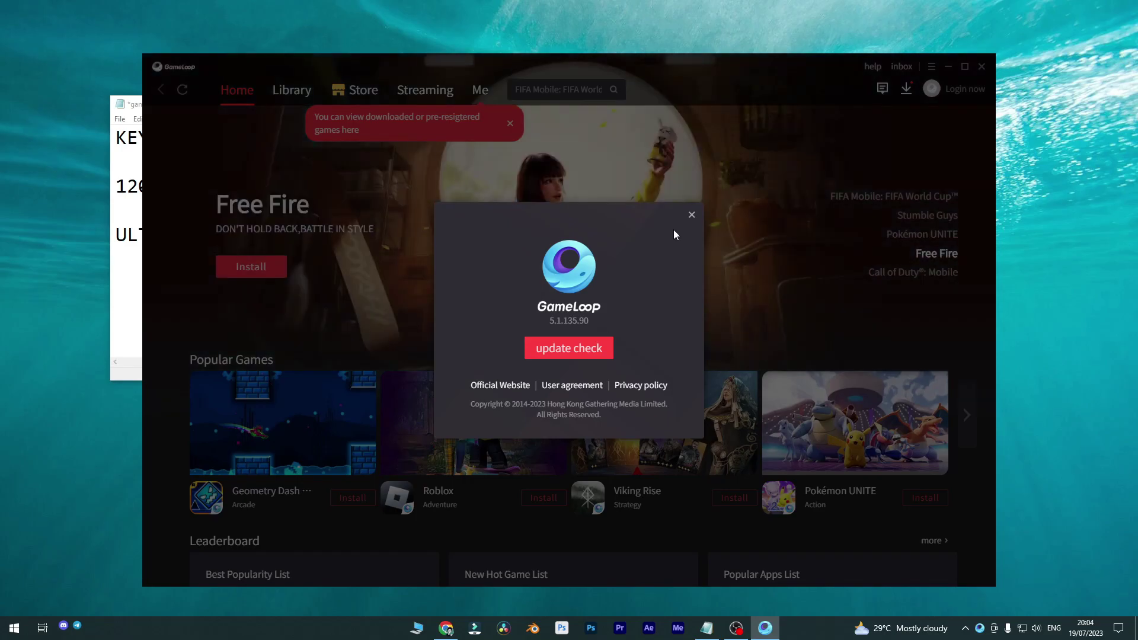
left_click(690, 216)
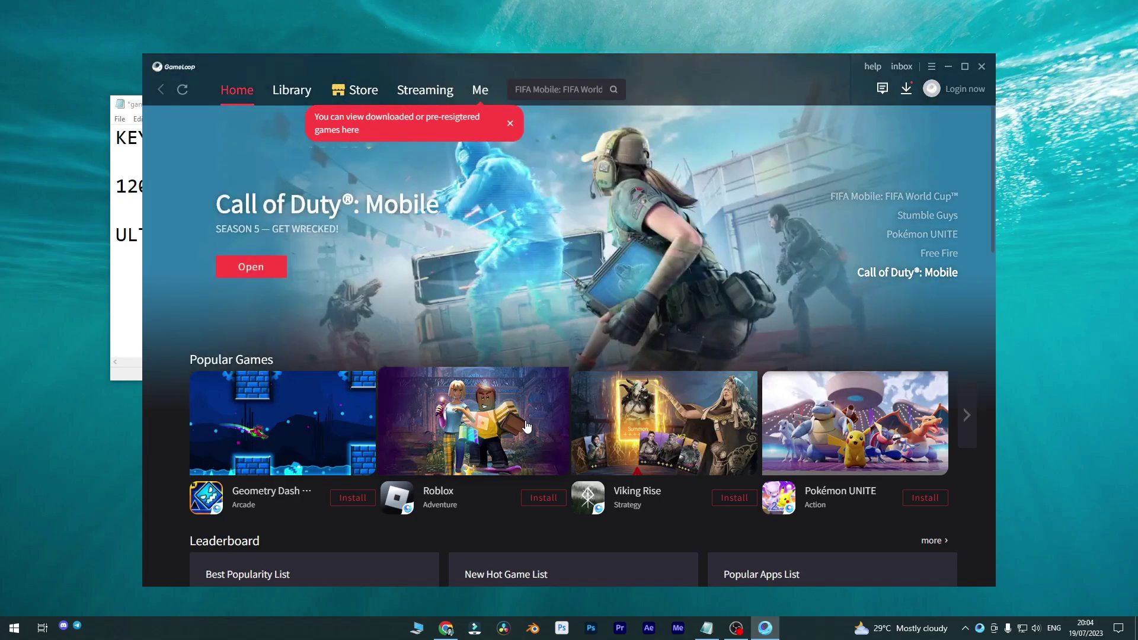
Open the TxGameAssistant folder on New Volume (G:) in File Explorer.
left_click(418, 631)
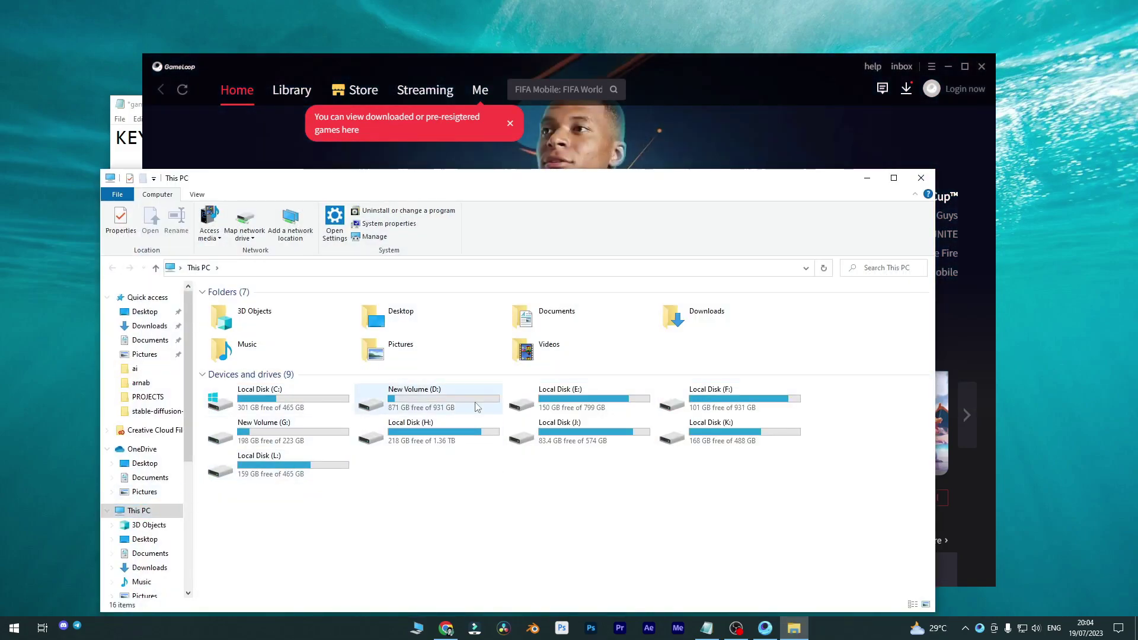
double_click(433, 402)
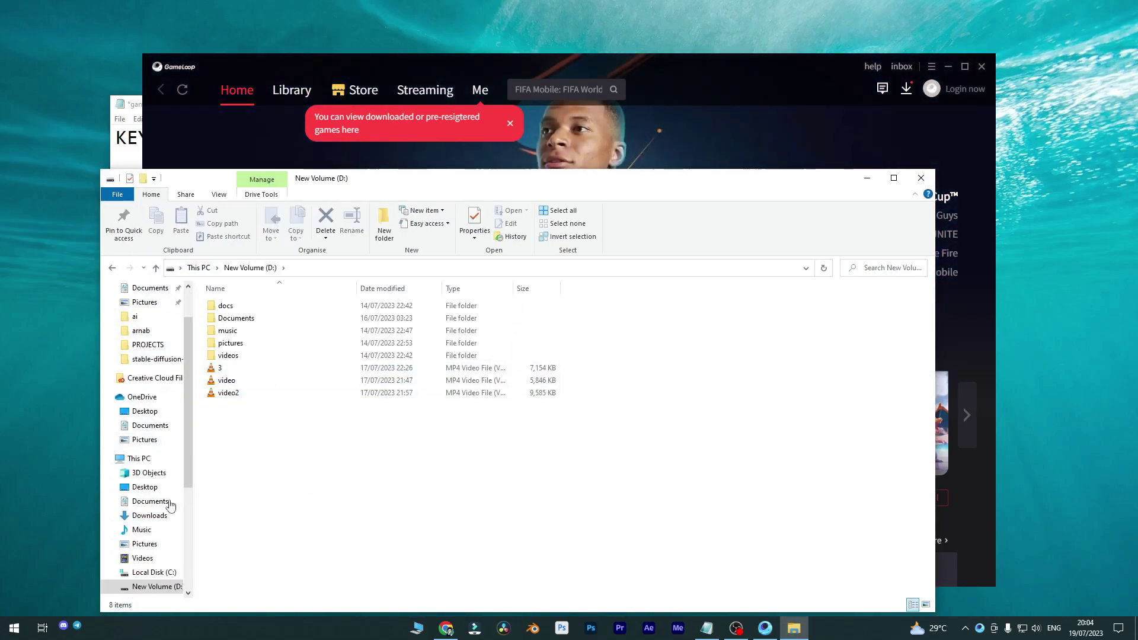
scroll(145, 560, "down", 1)
left_click(161, 587)
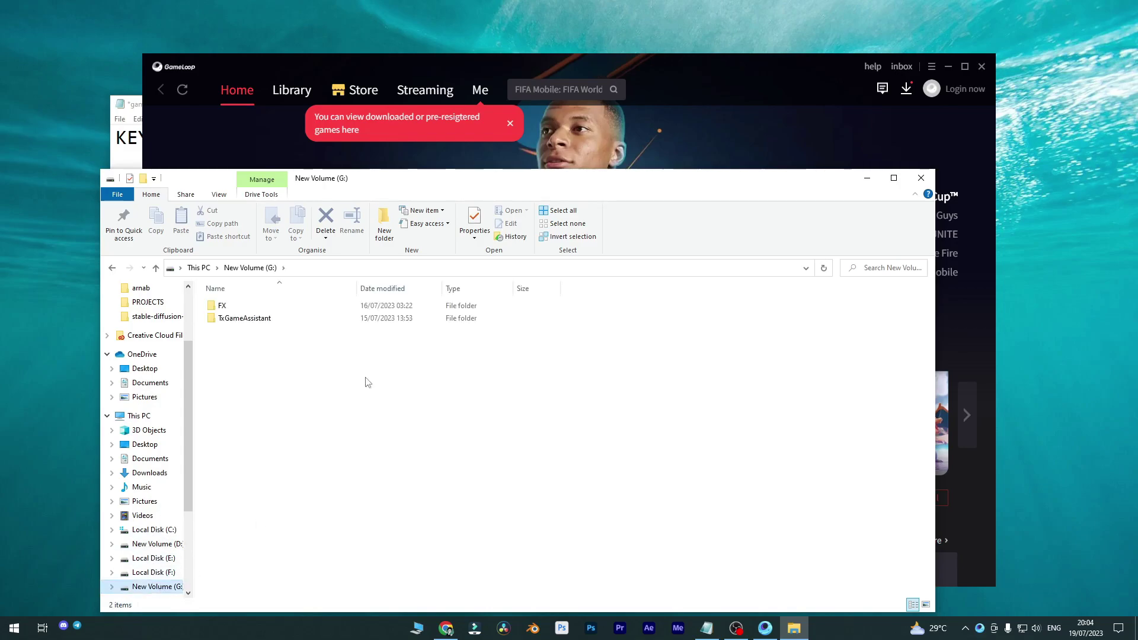
left_click(257, 319)
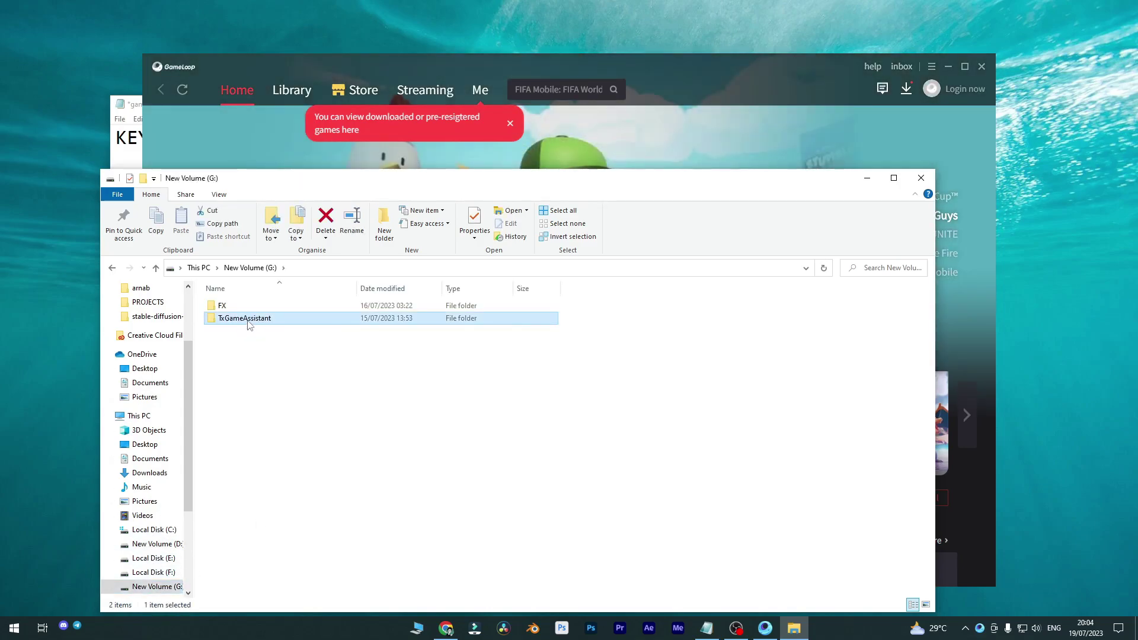
double_click(247, 321)
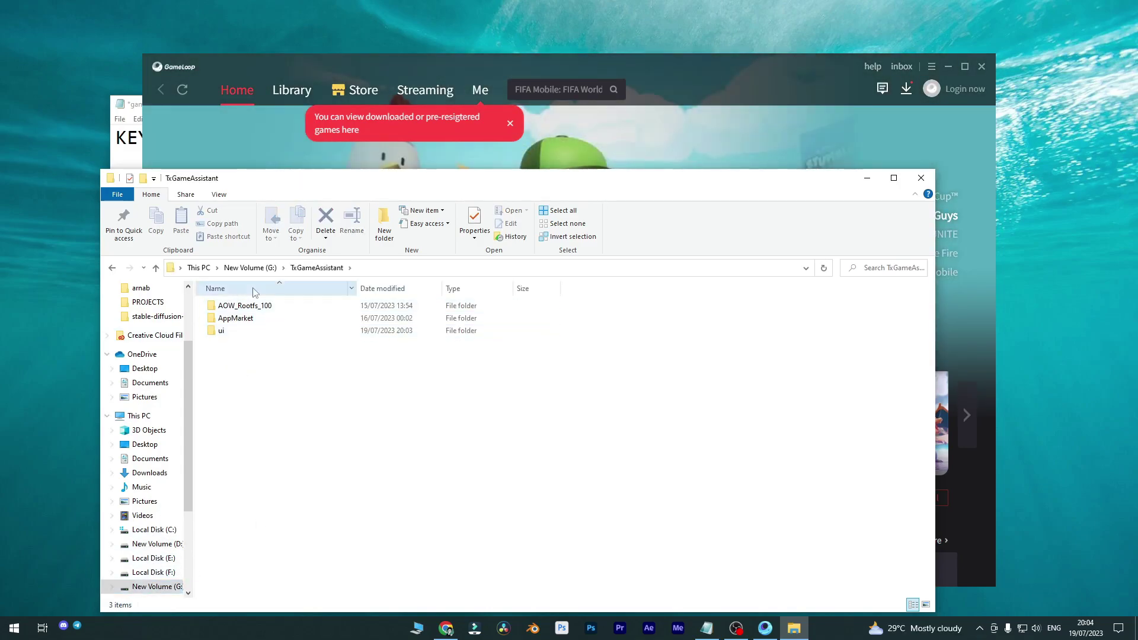
Examine the contents of the AppMarket and ui folders inside TxGameAssistant.
double_click(222, 318)
scroll(222, 318, "down", 12)
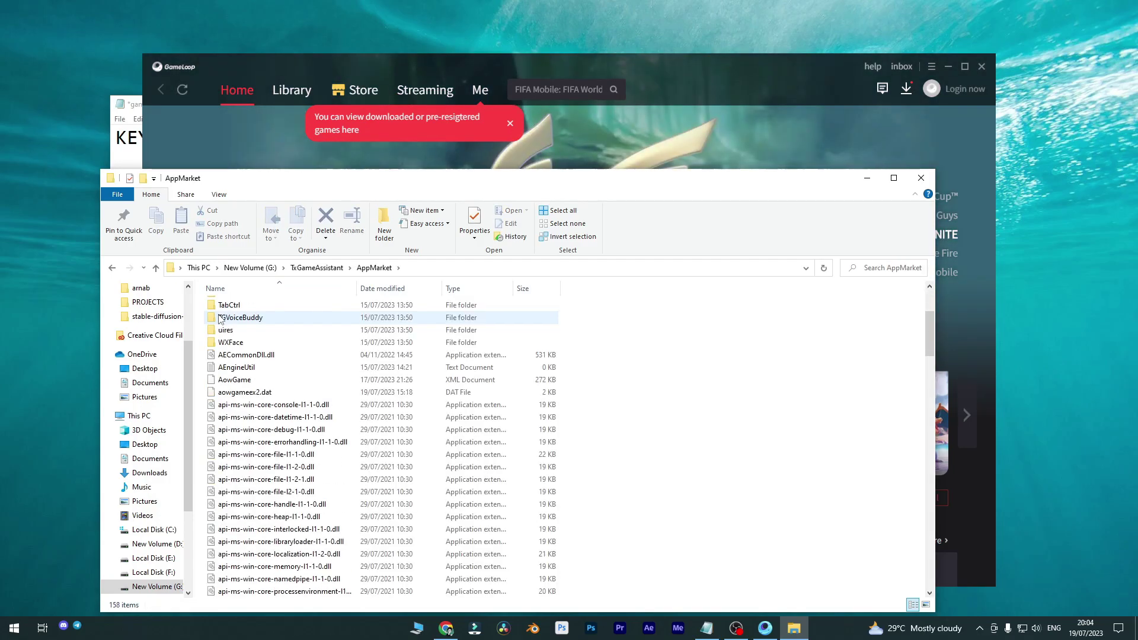
left_click(155, 268)
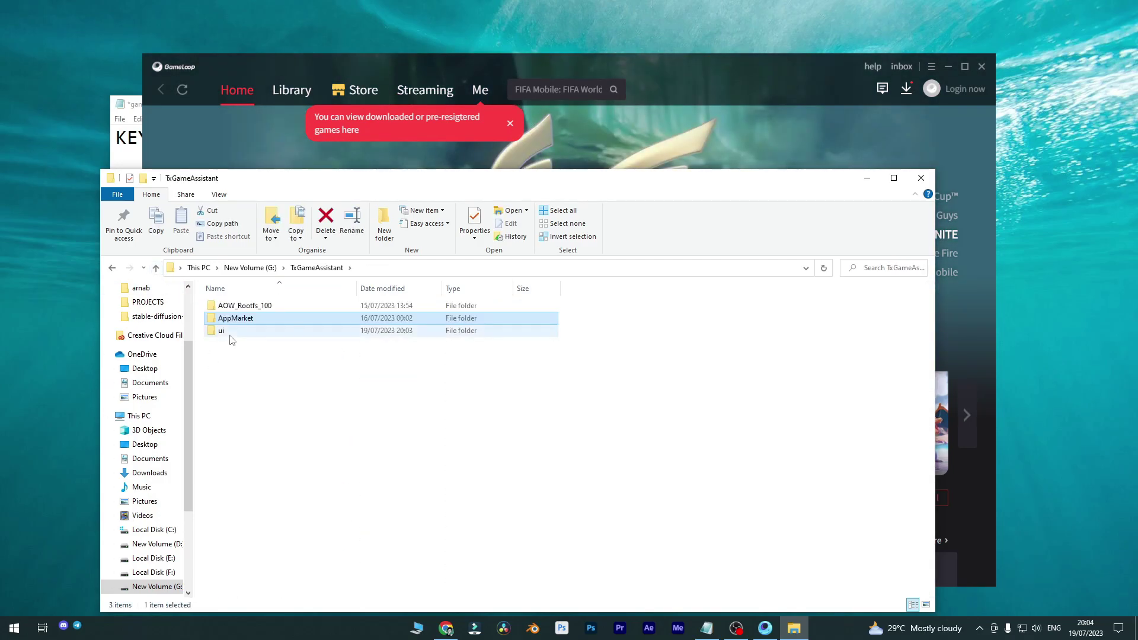
double_click(225, 330)
left_click(155, 268)
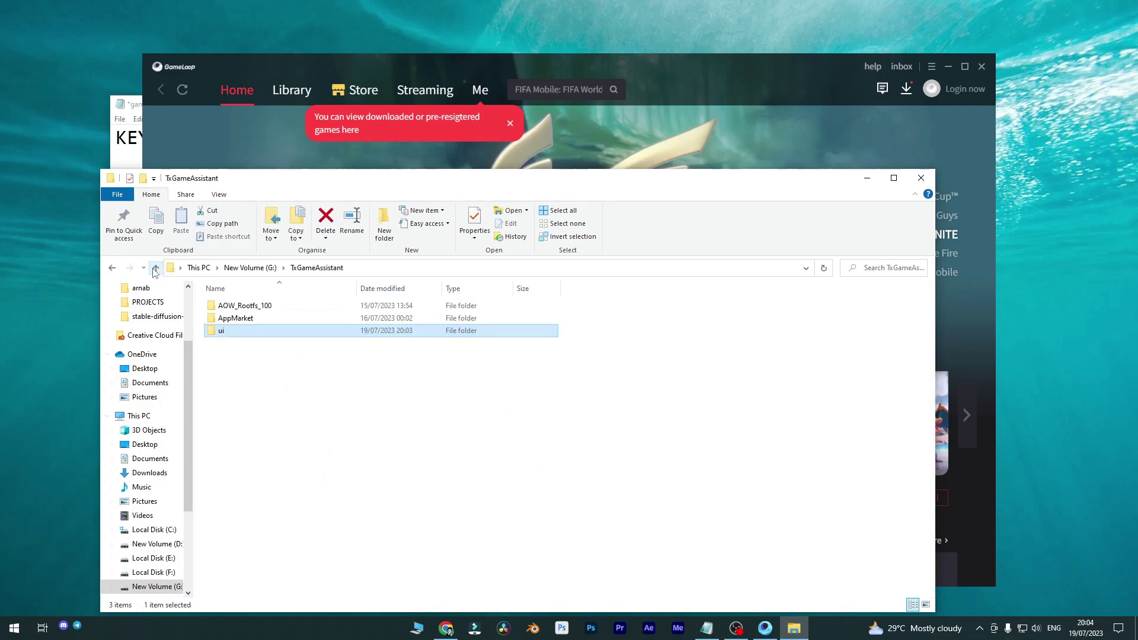
Select all folders in TxGameAssistant, show the actions available for them, and close File Explorer.
left_click_drag(270, 382, 201, 296)
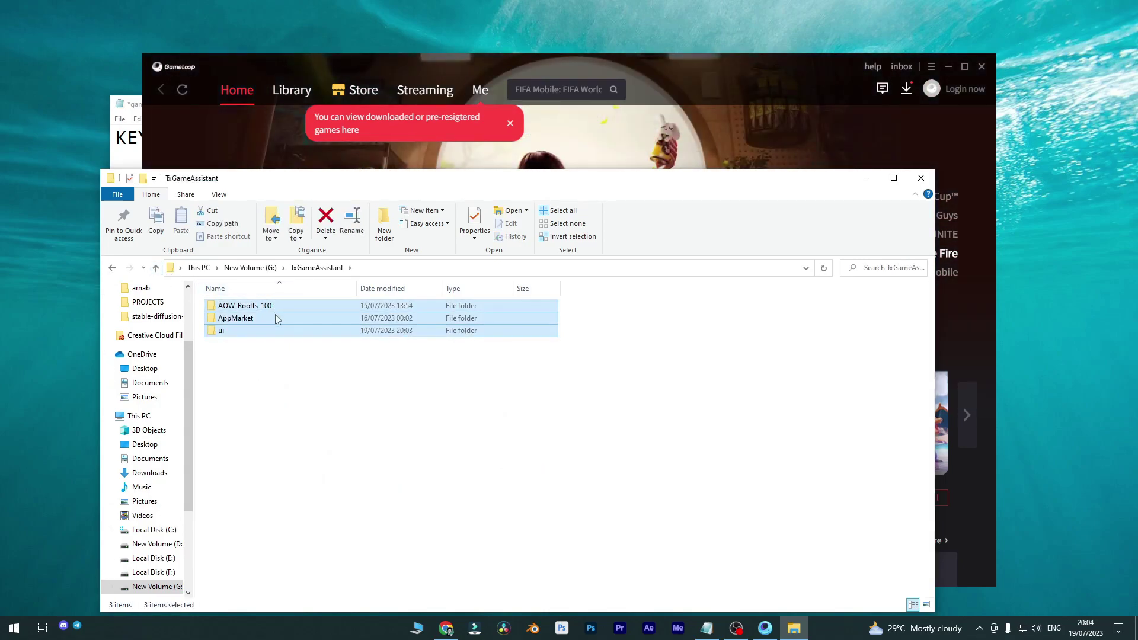
right_click(275, 314)
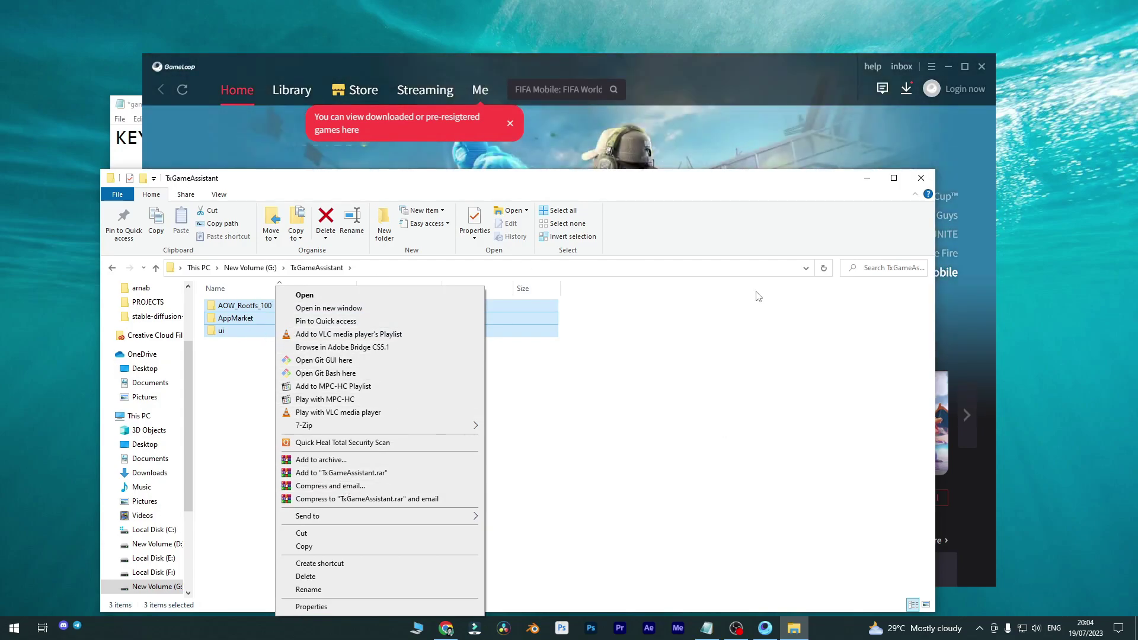
left_click(920, 178)
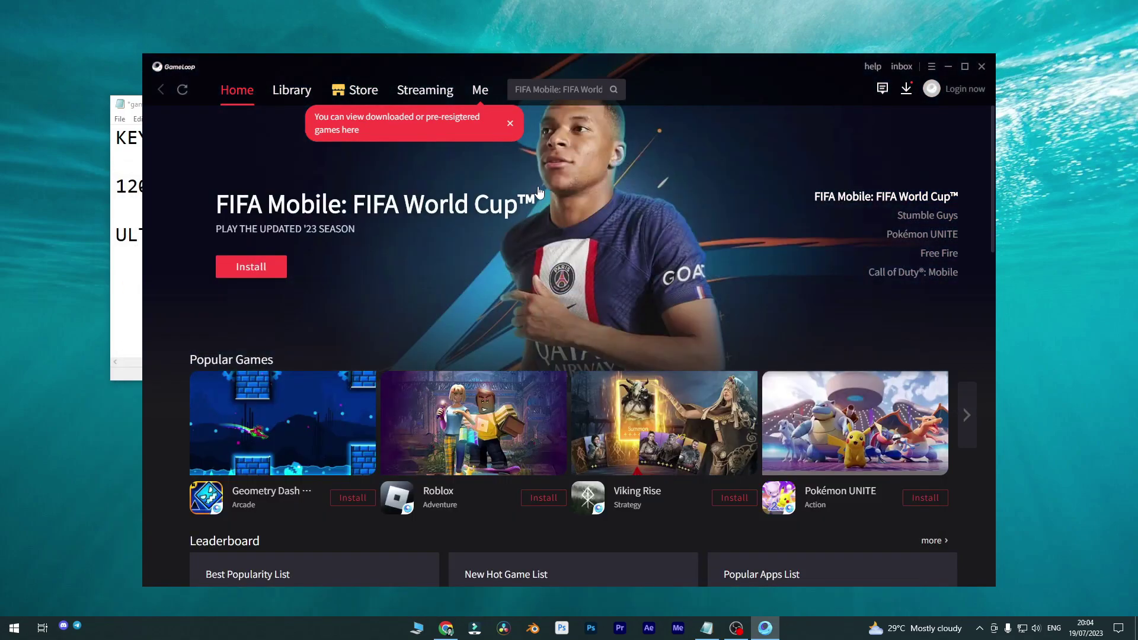
Switch to Chrome and open the official GameLoop website from the gameloop search results.
left_click(445, 627)
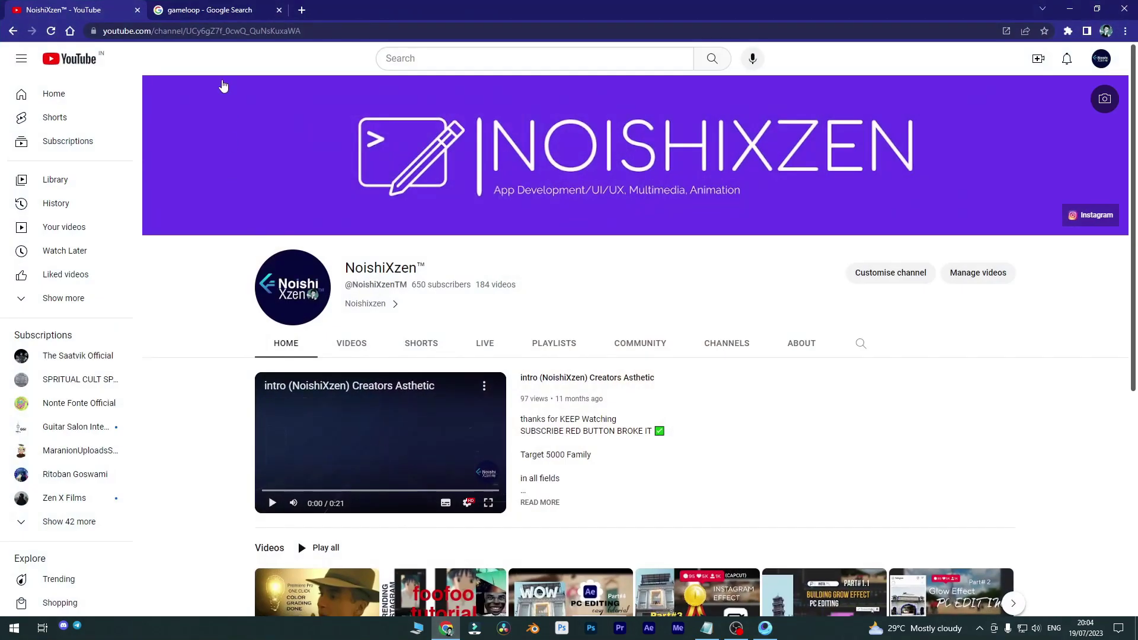
left_click(204, 10)
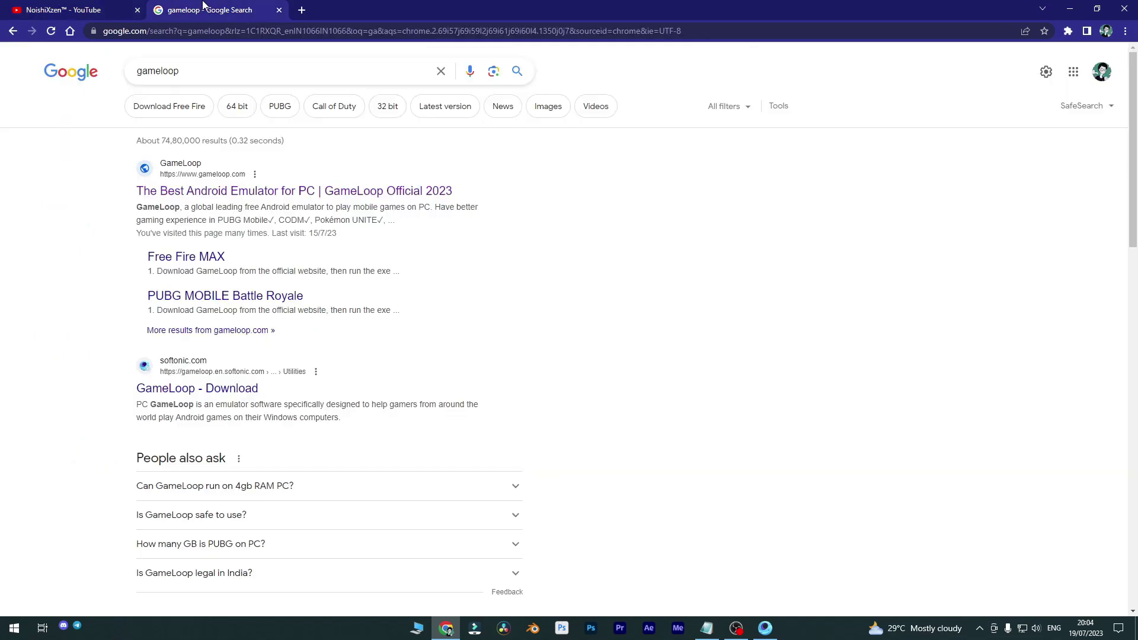
left_click(193, 191)
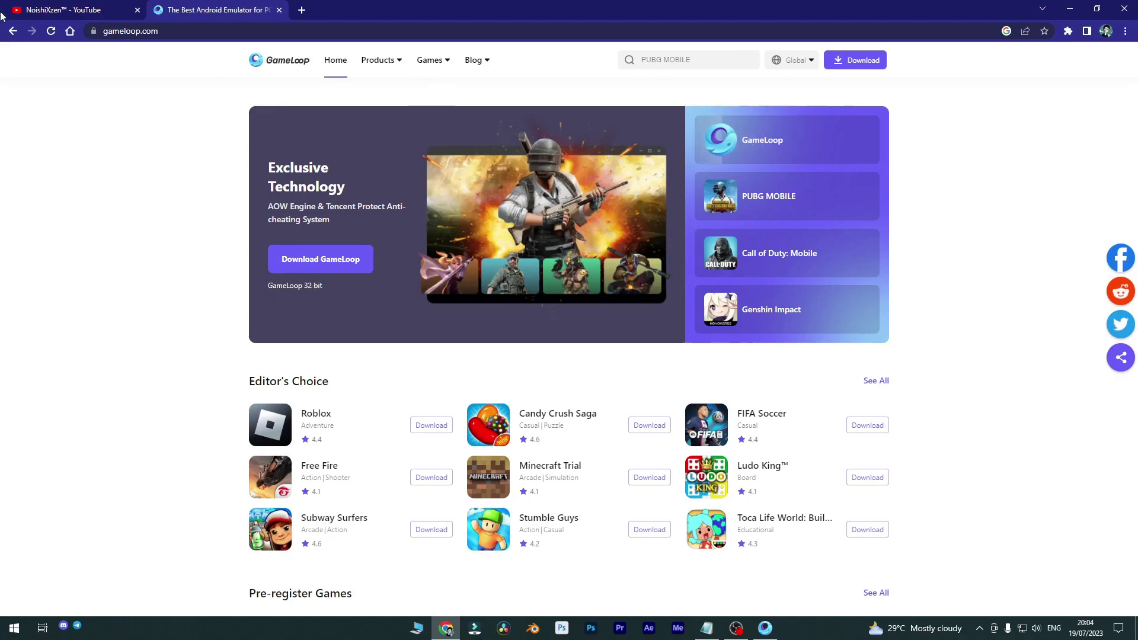
left_click(185, 34)
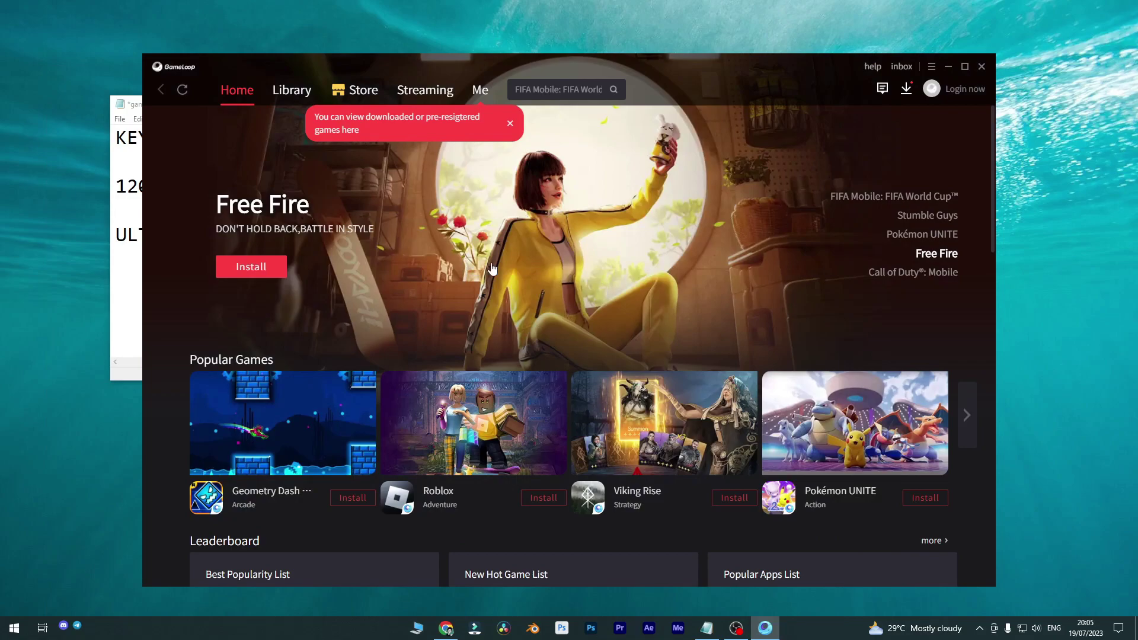
left_click(122, 278)
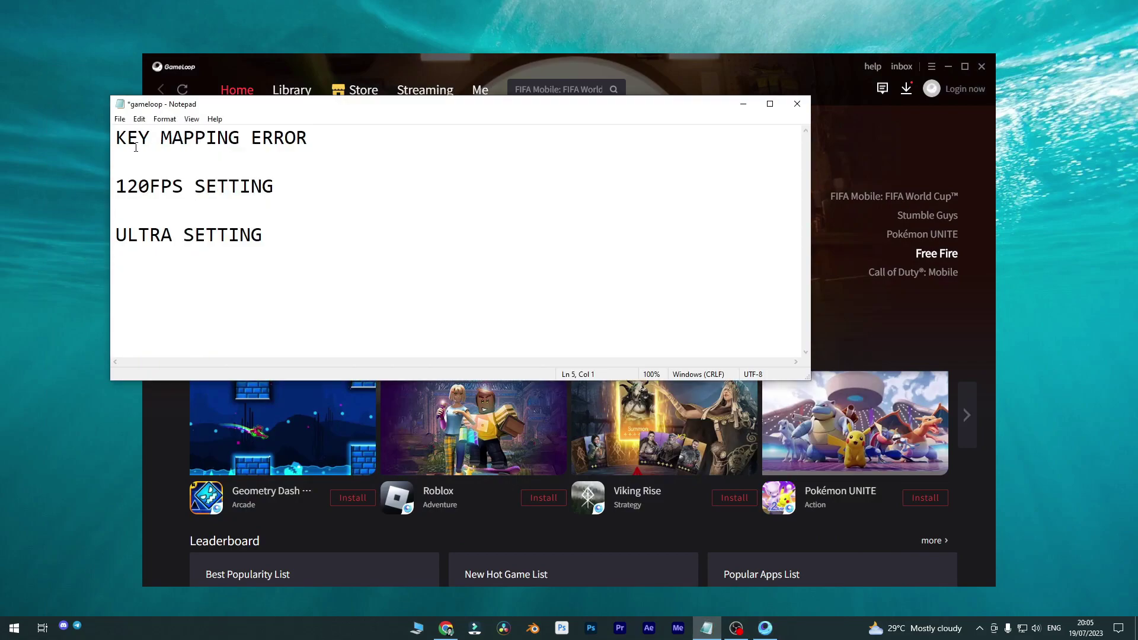
left_click_drag(116, 139, 443, 140)
left_click(447, 234)
Launch Call of Duty: Mobile from GameLoop, reposition the emulator window, and bring the GameLoop home window forward.
left_click(895, 272)
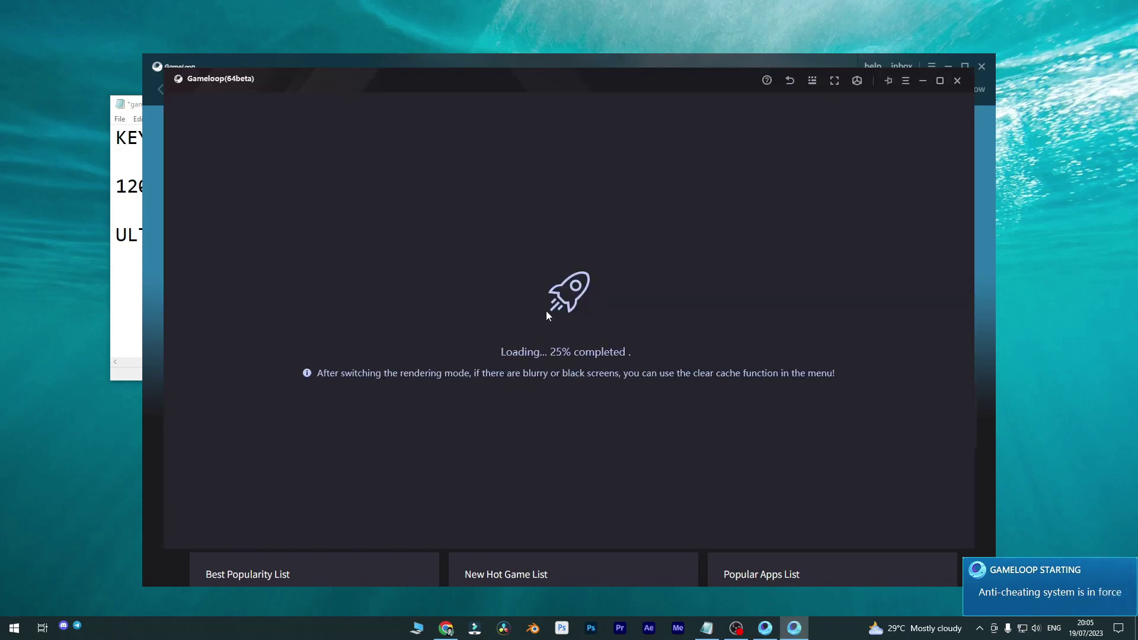
left_click_drag(266, 77, 416, 108)
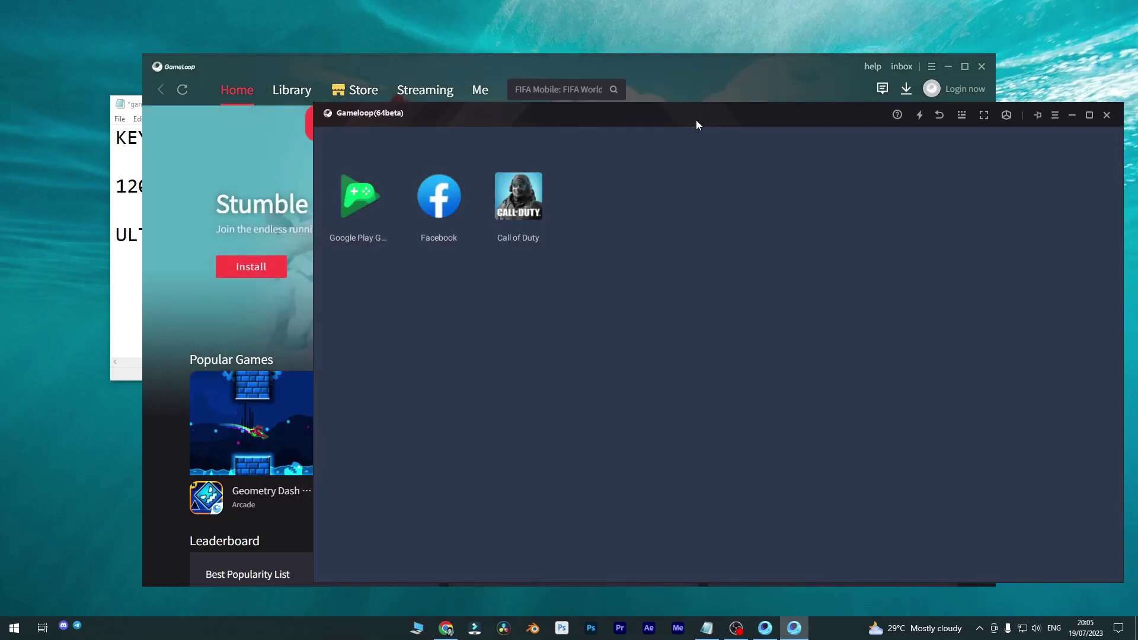
left_click_drag(695, 120, 652, 129)
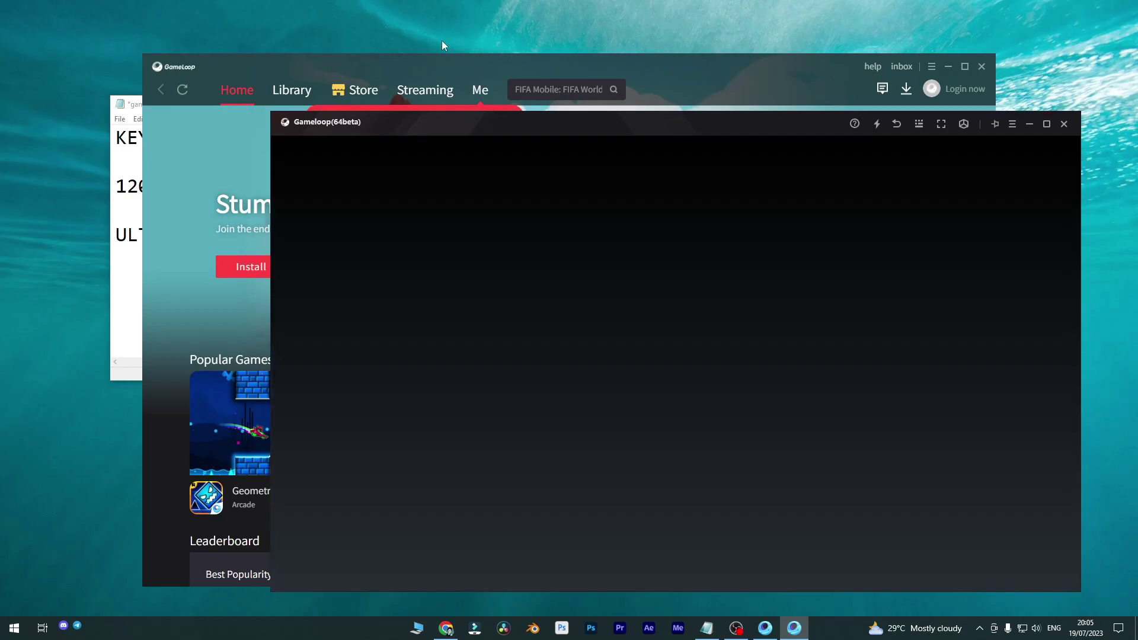
left_click(437, 69)
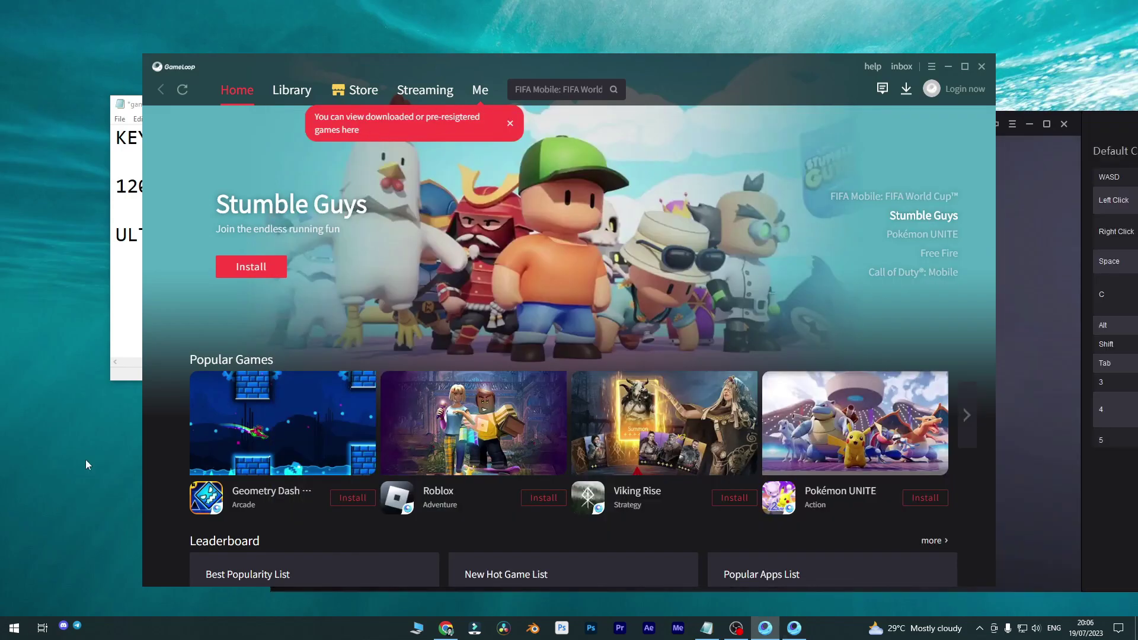
key("super")
type("ga")
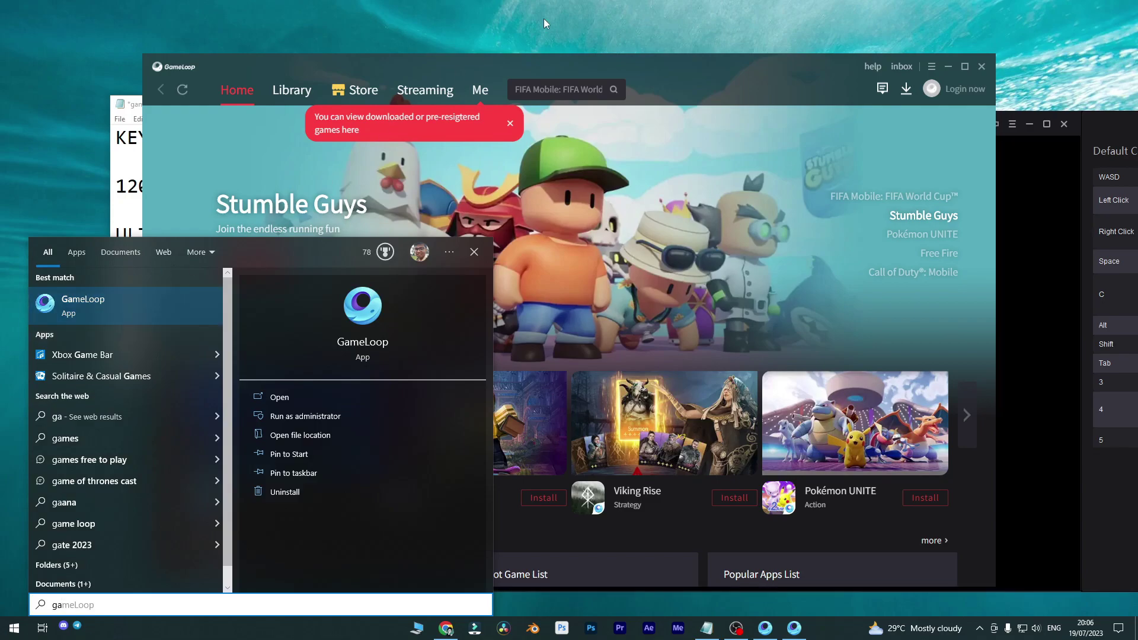
left_click(705, 75)
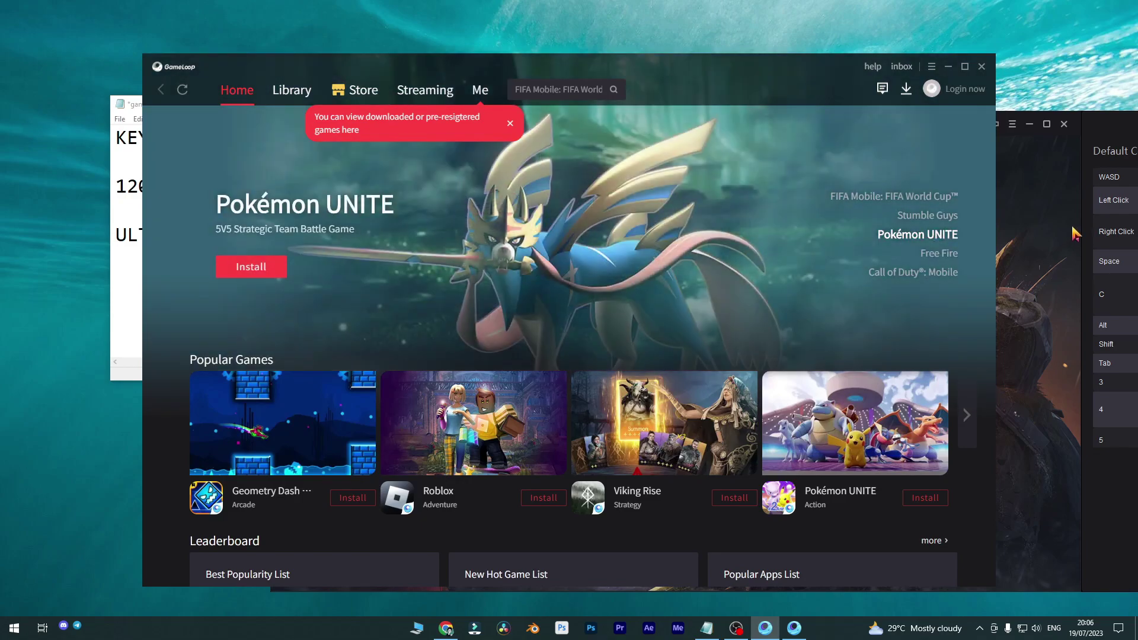
Bring the Call of Duty: Mobile emulator window forward, reposition it, and exit from the login screen to the emulator's home screen.
left_click(1075, 234)
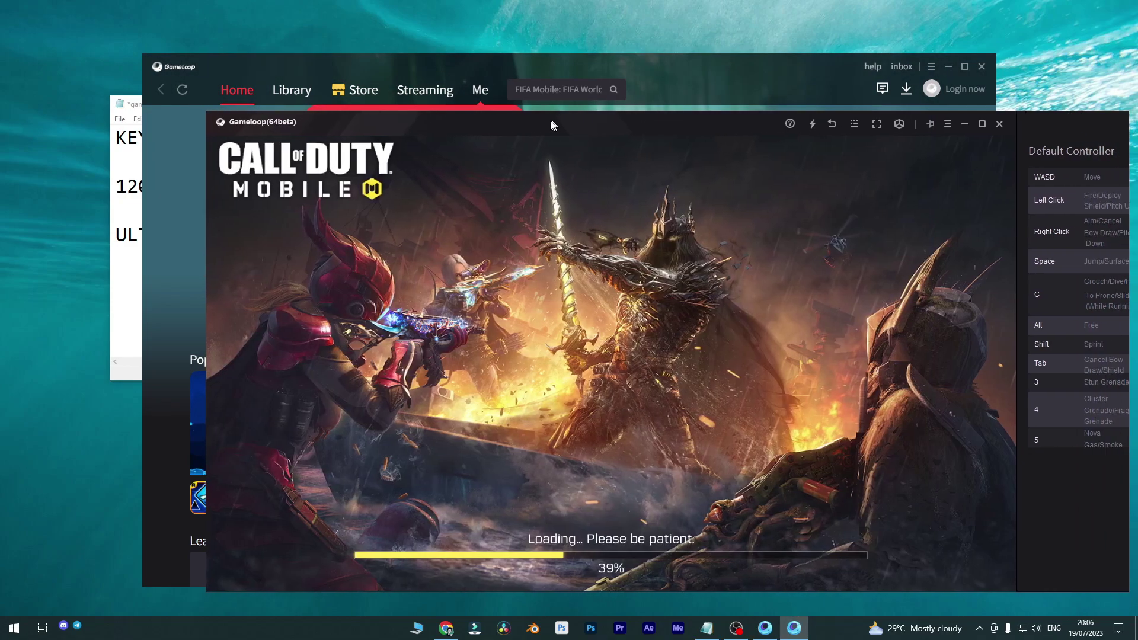
left_click_drag(624, 122, 521, 58)
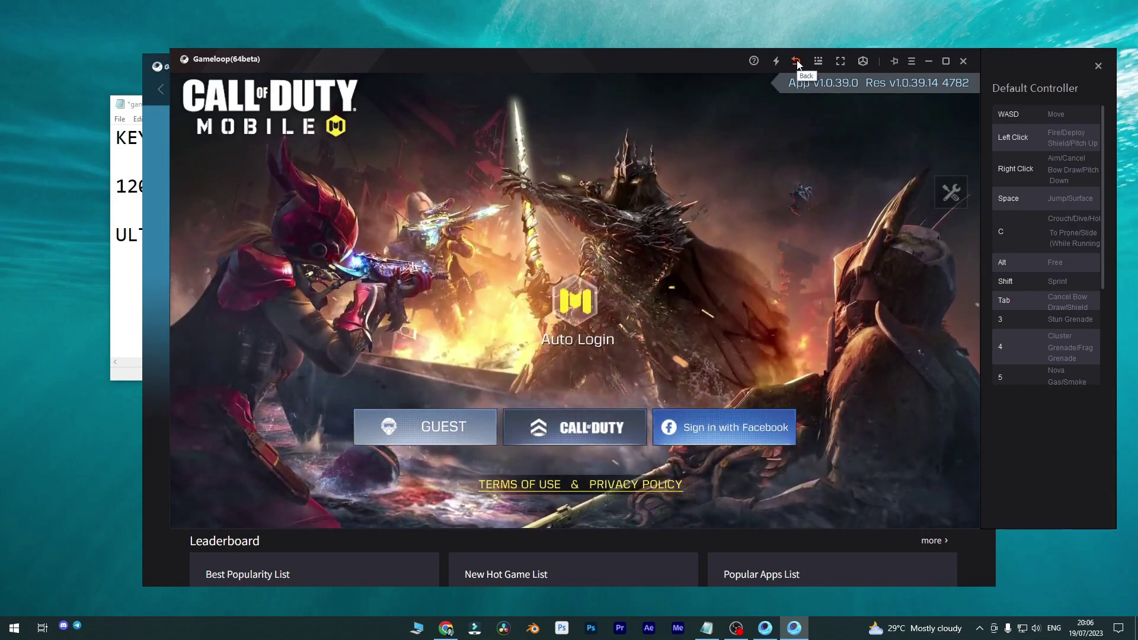
left_click(797, 62)
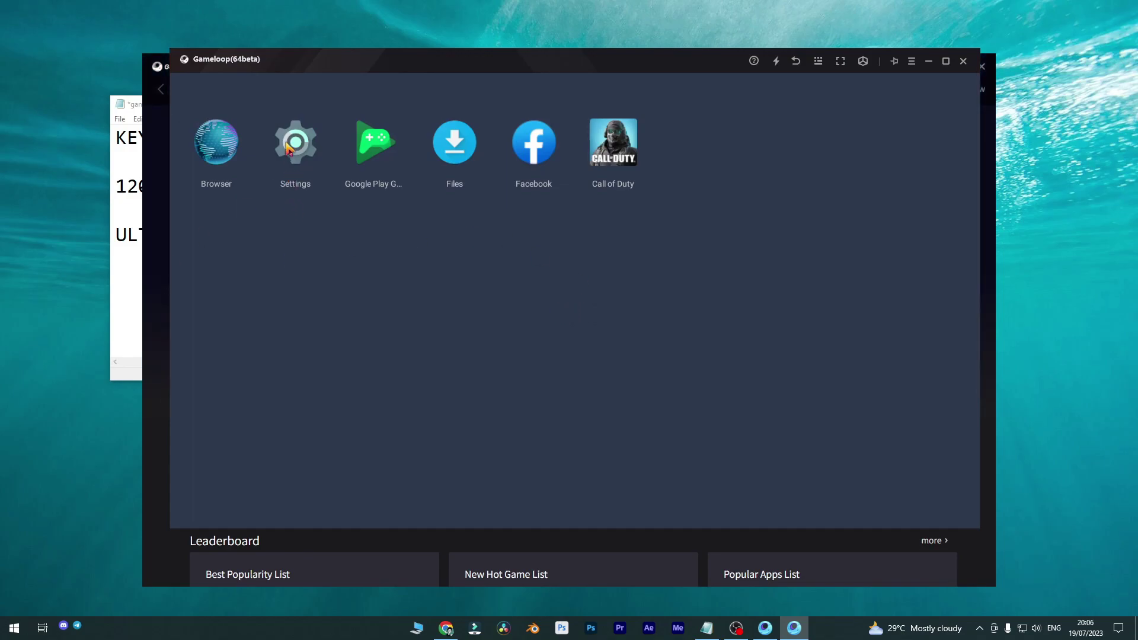
Look through the emulator's Android Settings list and return to its home screen.
left_click(288, 148)
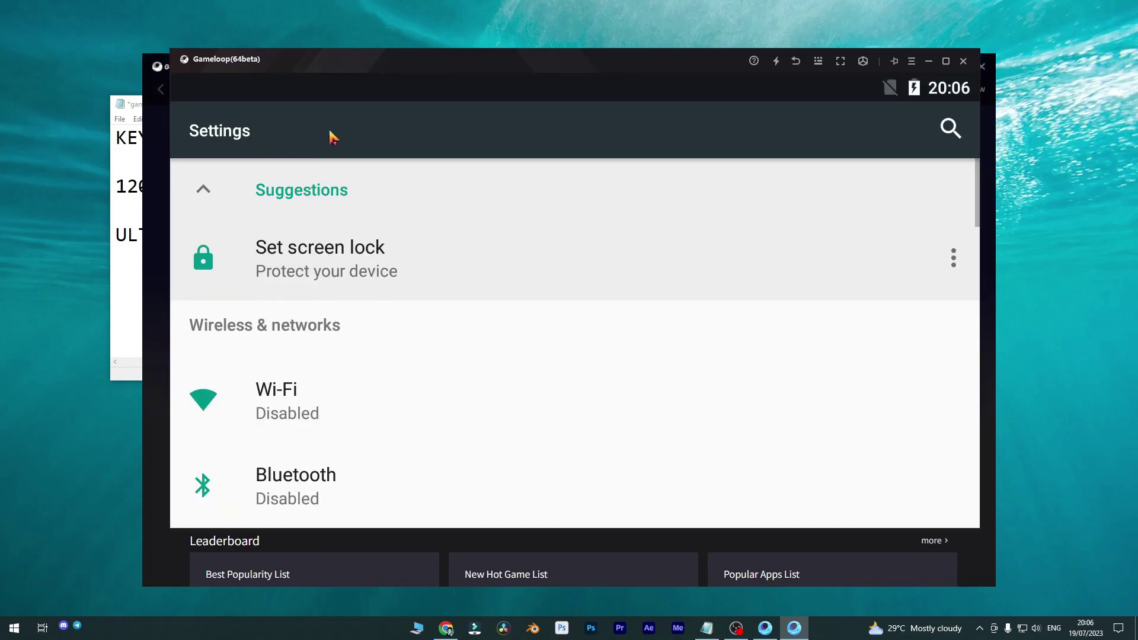
left_click_drag(634, 492, 615, 131)
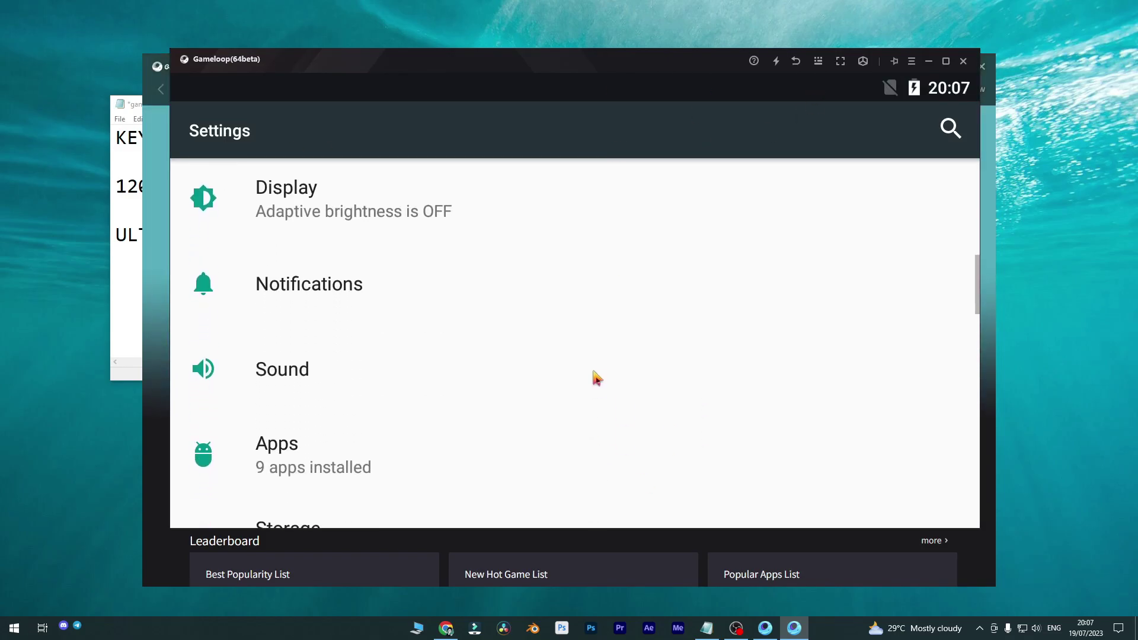
left_click(795, 64)
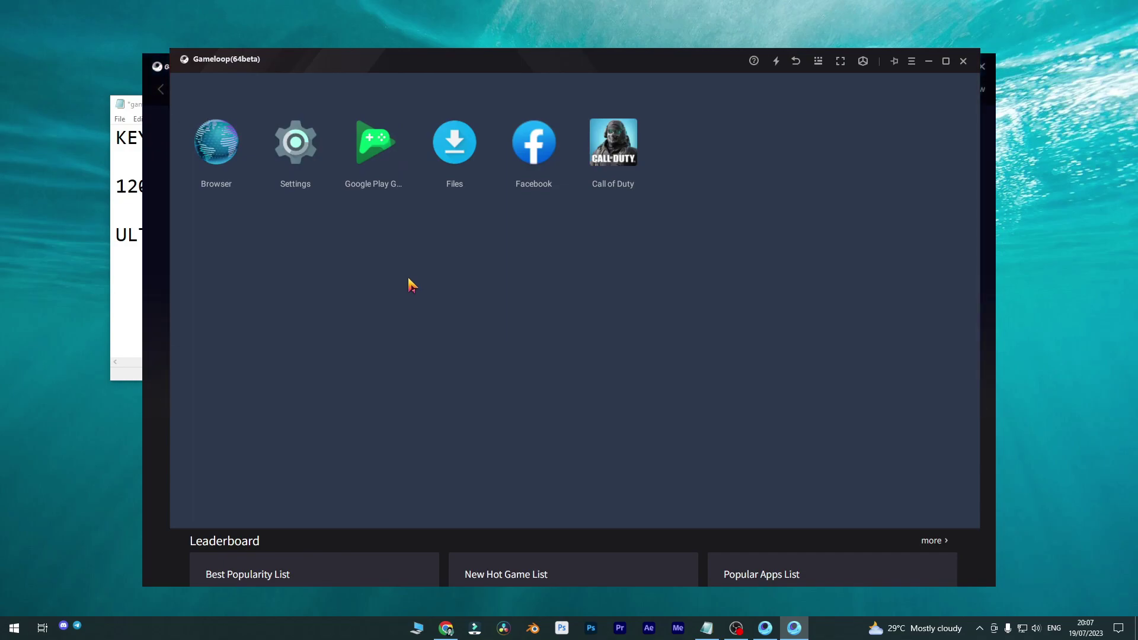
Point out the 120FPS SETTING line in the Notepad list, and bring the emulator window back to the front.
left_click(107, 263)
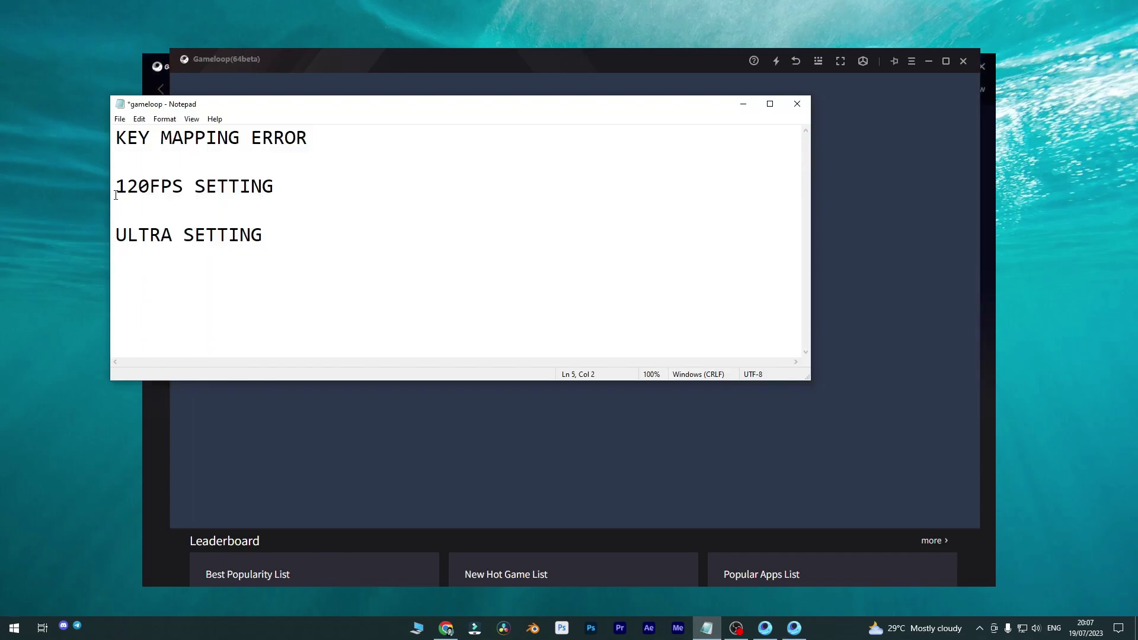
left_click_drag(129, 190, 300, 179)
left_click(380, 73)
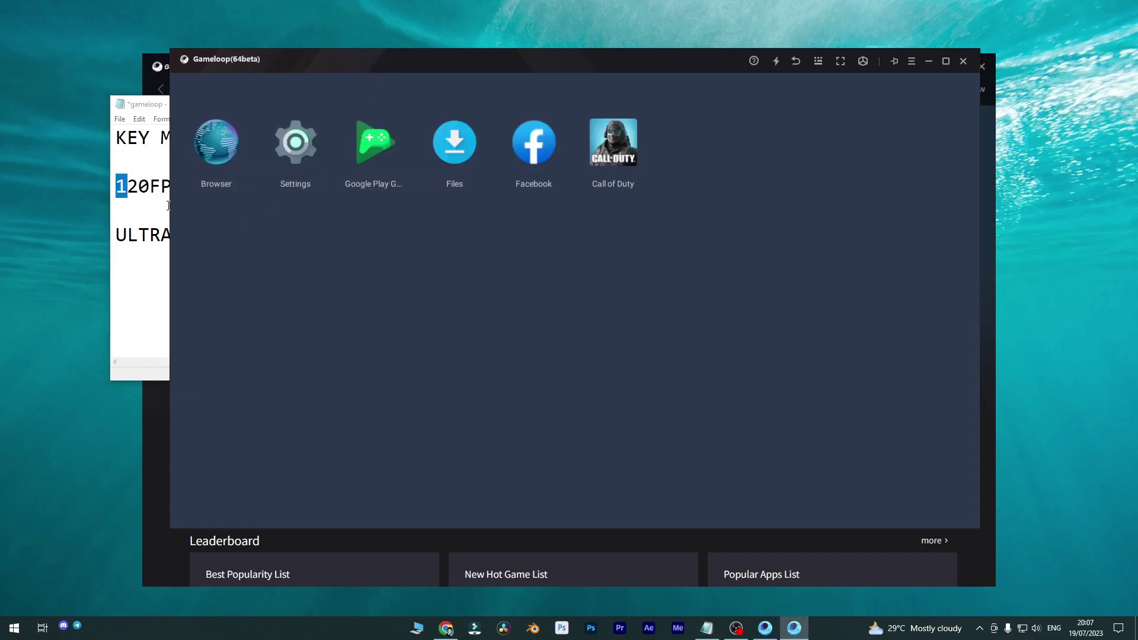
left_click(122, 179)
left_click(507, 55)
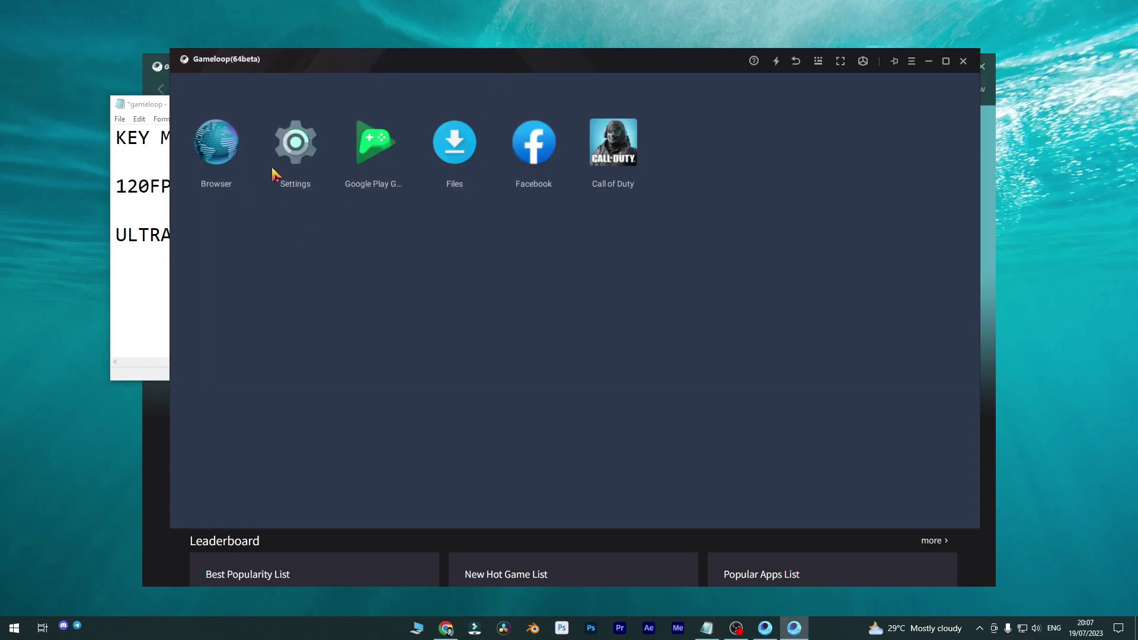
Open the About tablet page in the emulator's Android Settings.
left_click(288, 159)
scroll(553, 460, "down", 10)
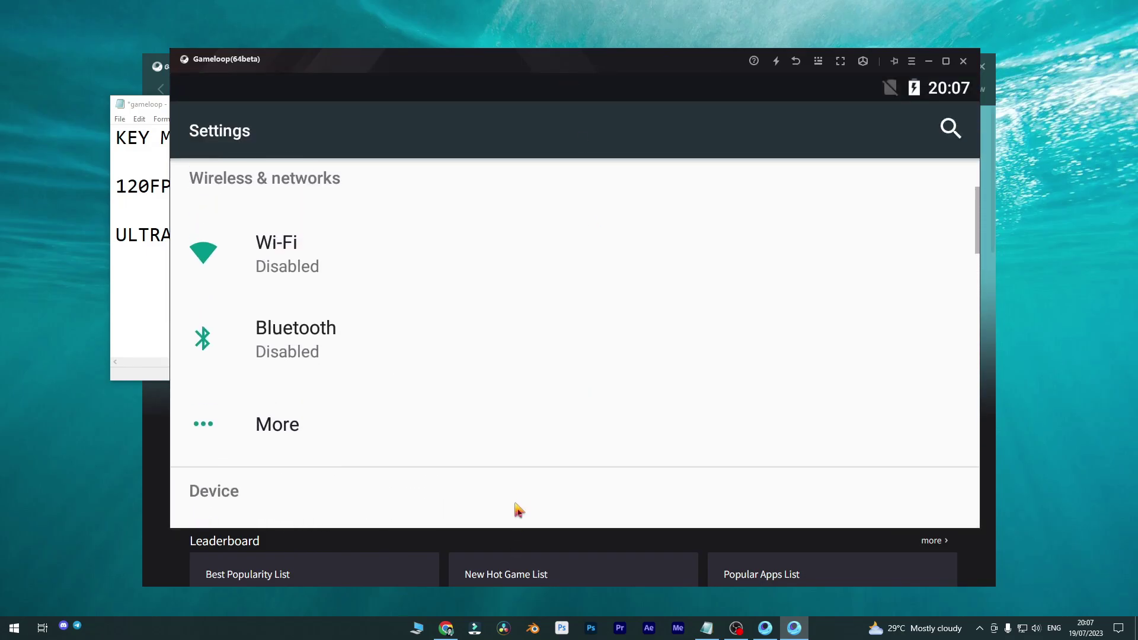
scroll(560, 196, "down", 3)
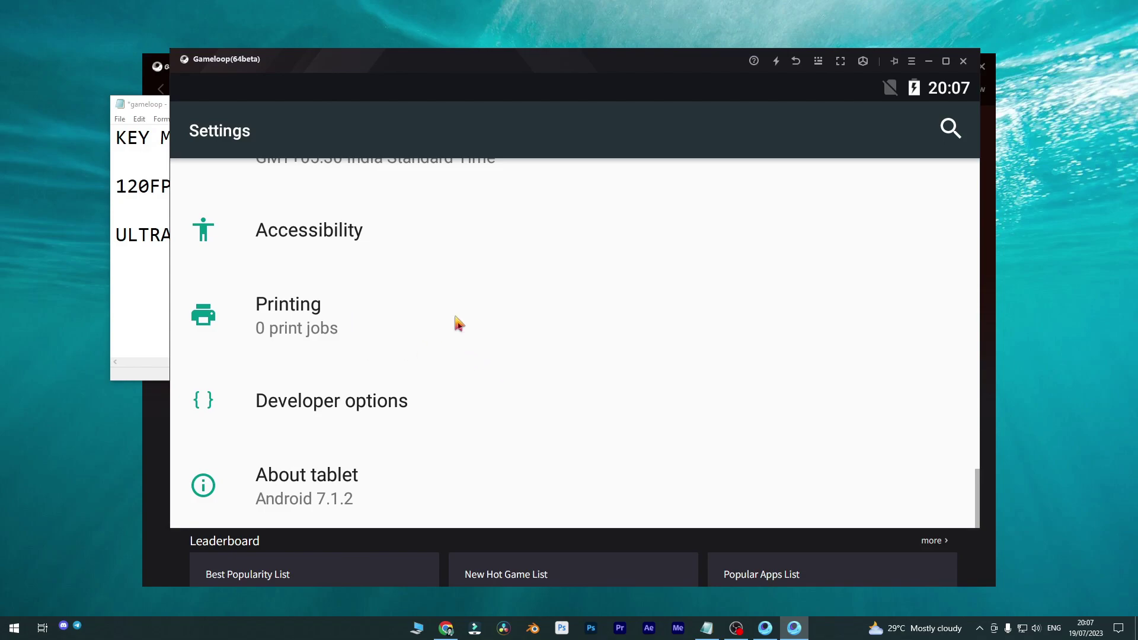
scroll(458, 322, "down", 3)
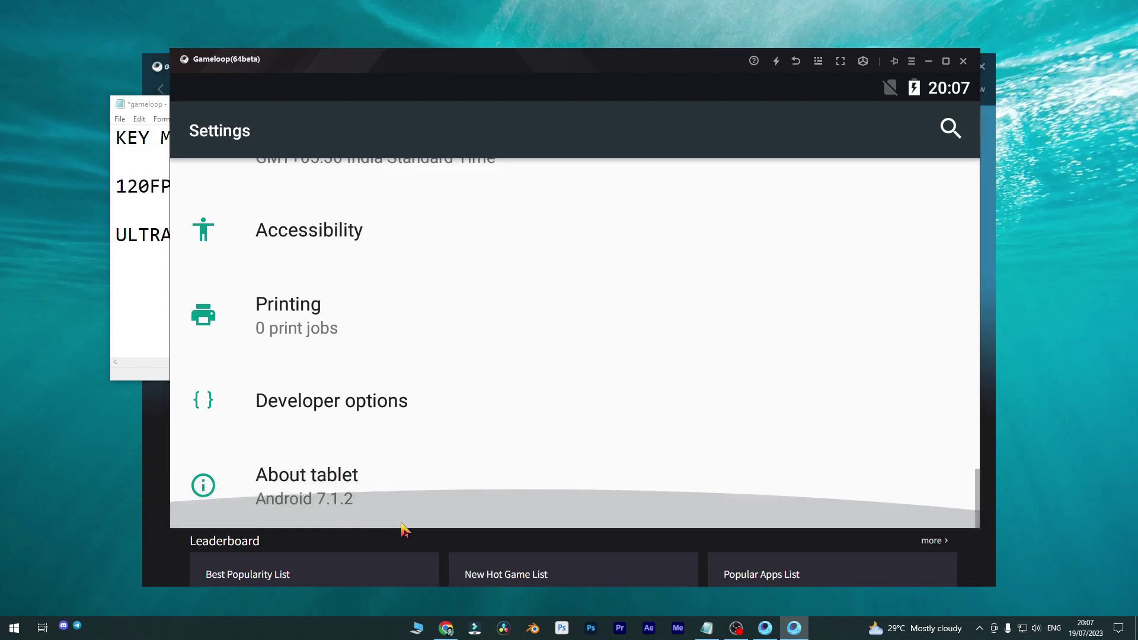
left_click(368, 495)
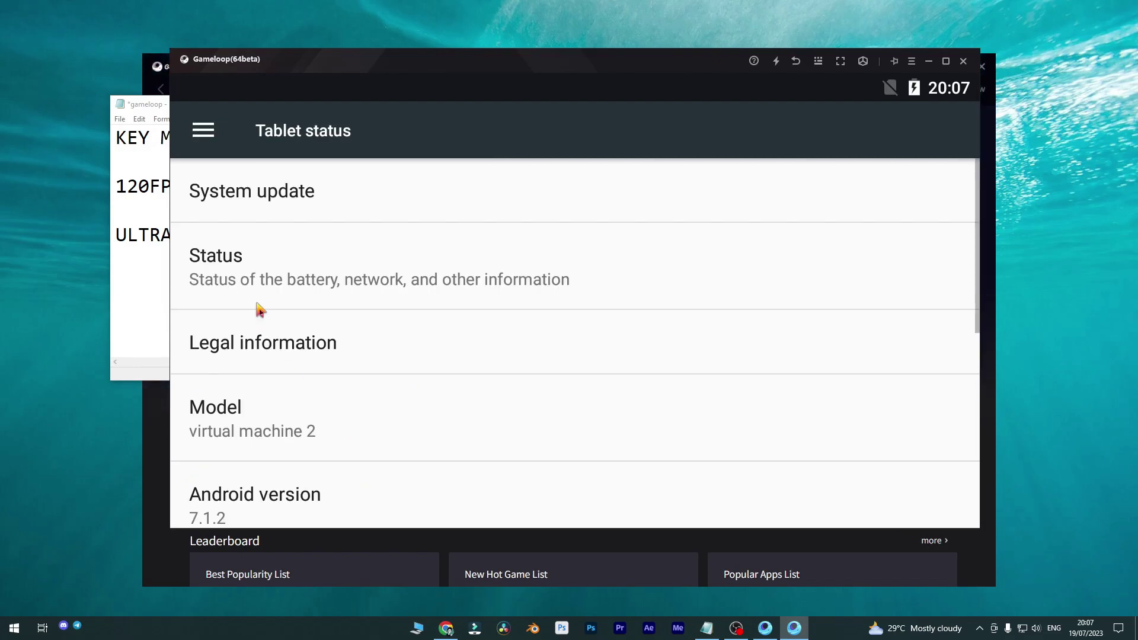
Find the Build number entry on the Tablet status page and select it to unlock developer options.
scroll(399, 401, "down", 3)
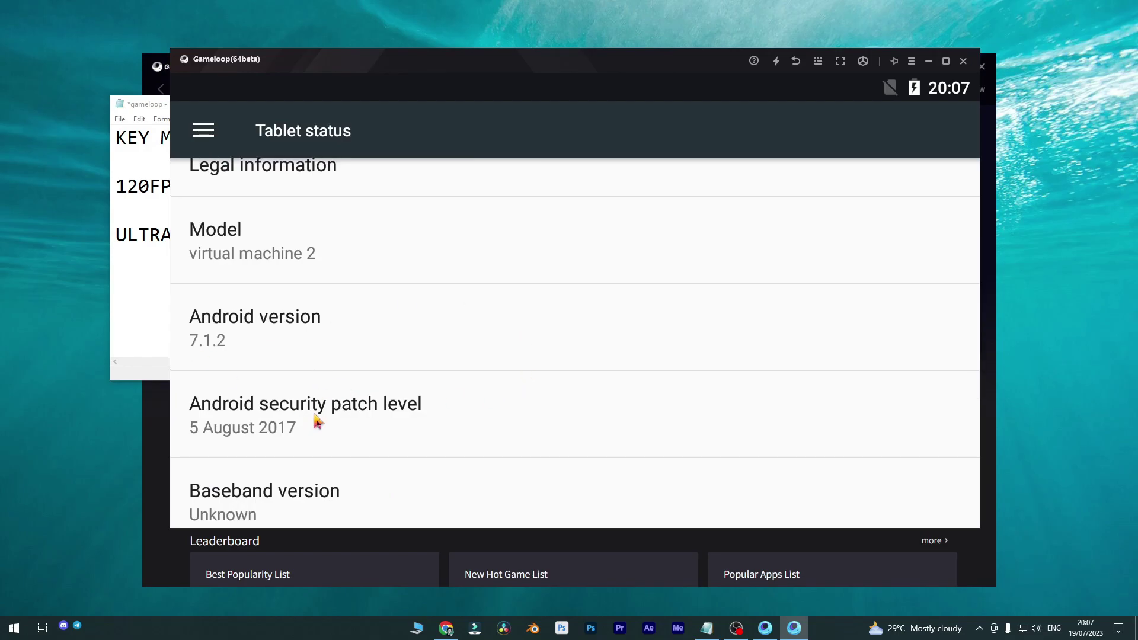
left_click_drag(318, 421, 318, 308)
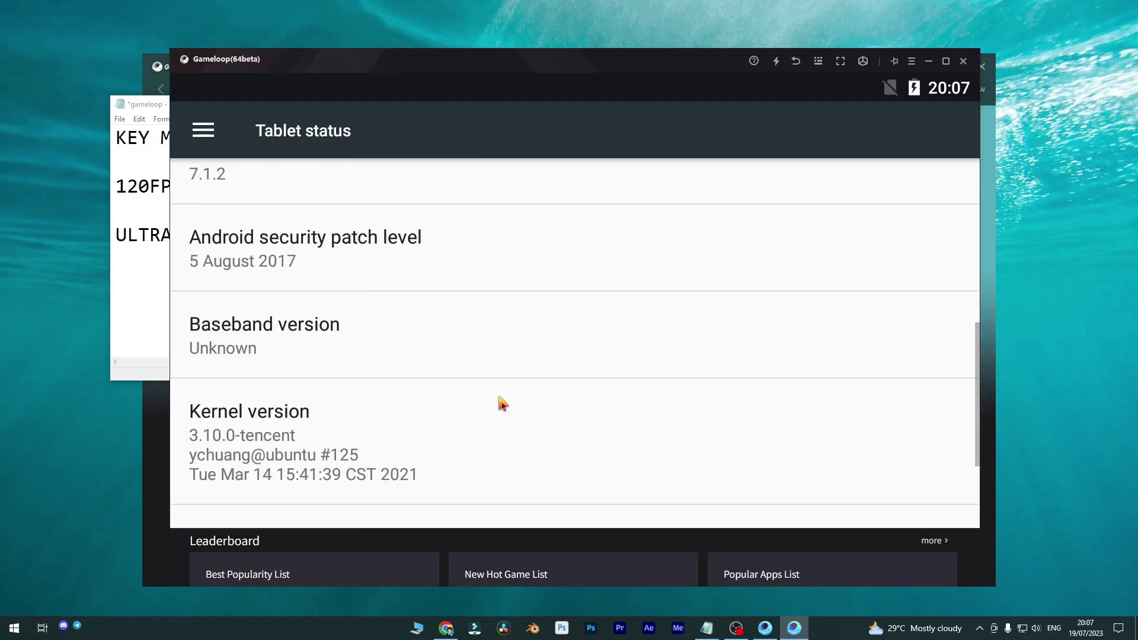
left_click_drag(500, 401, 500, 185)
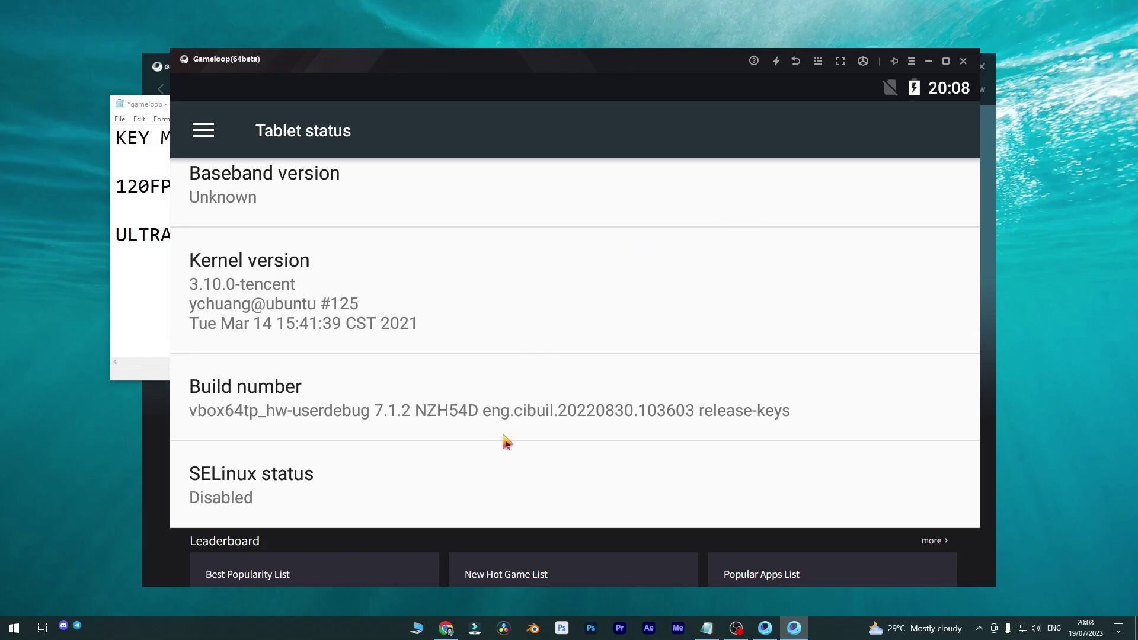
left_click(533, 385)
left_click(250, 406)
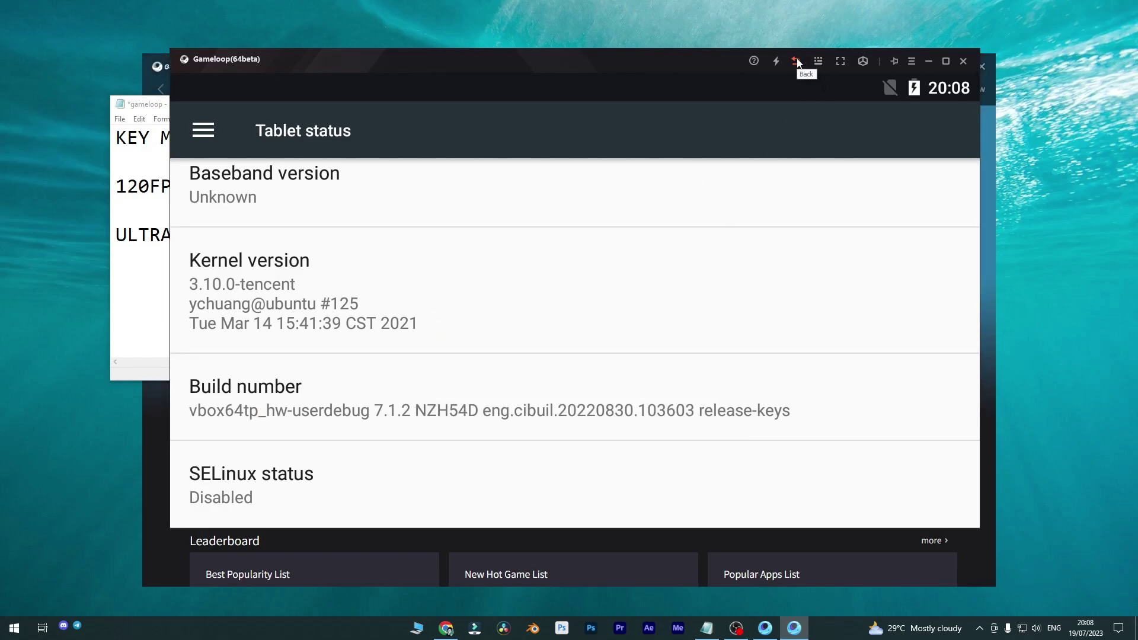
Turn on Force 4x MSAA in Developer options and return to the emulator's home screen.
left_click(795, 62)
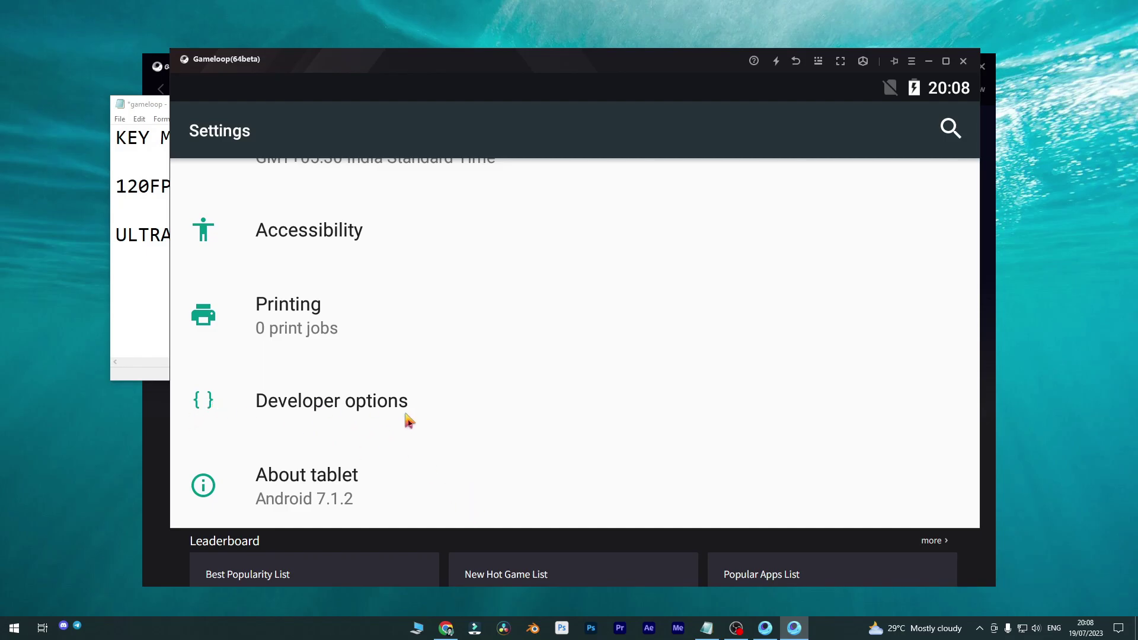
left_click(383, 412)
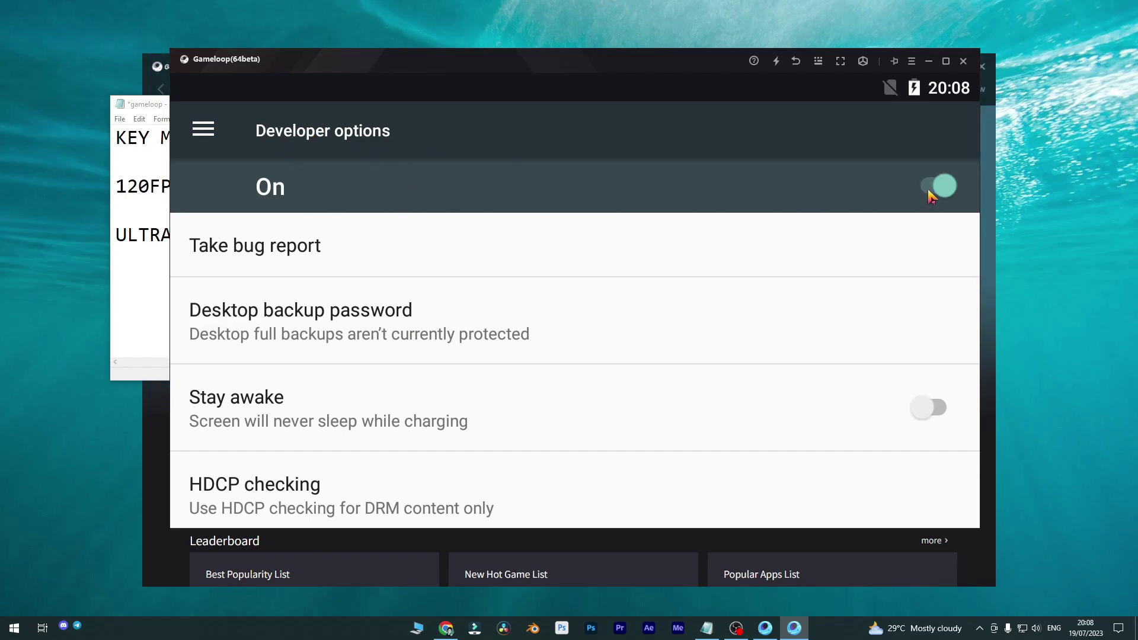
scroll(543, 428, "down", 8)
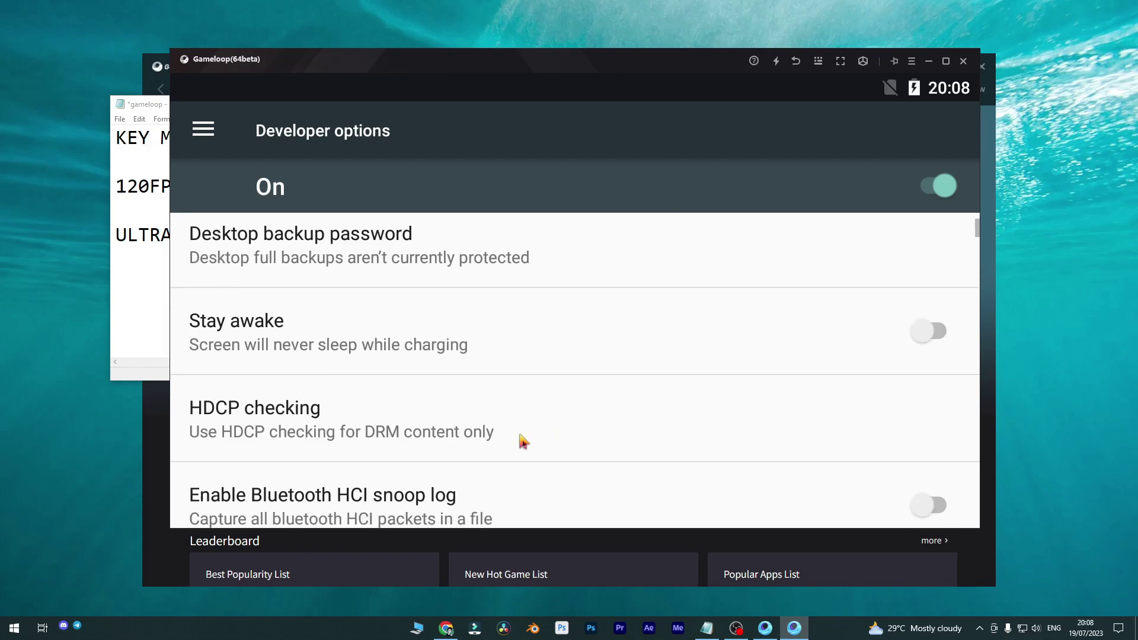
scroll(488, 457, "down", 3)
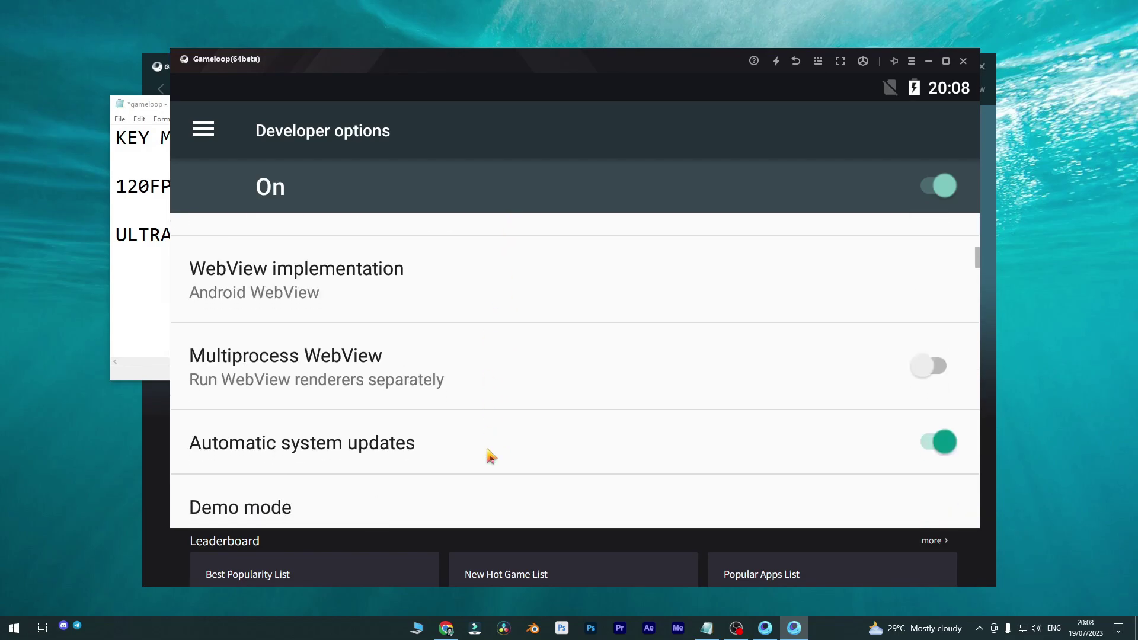
scroll(480, 420, "down", 6)
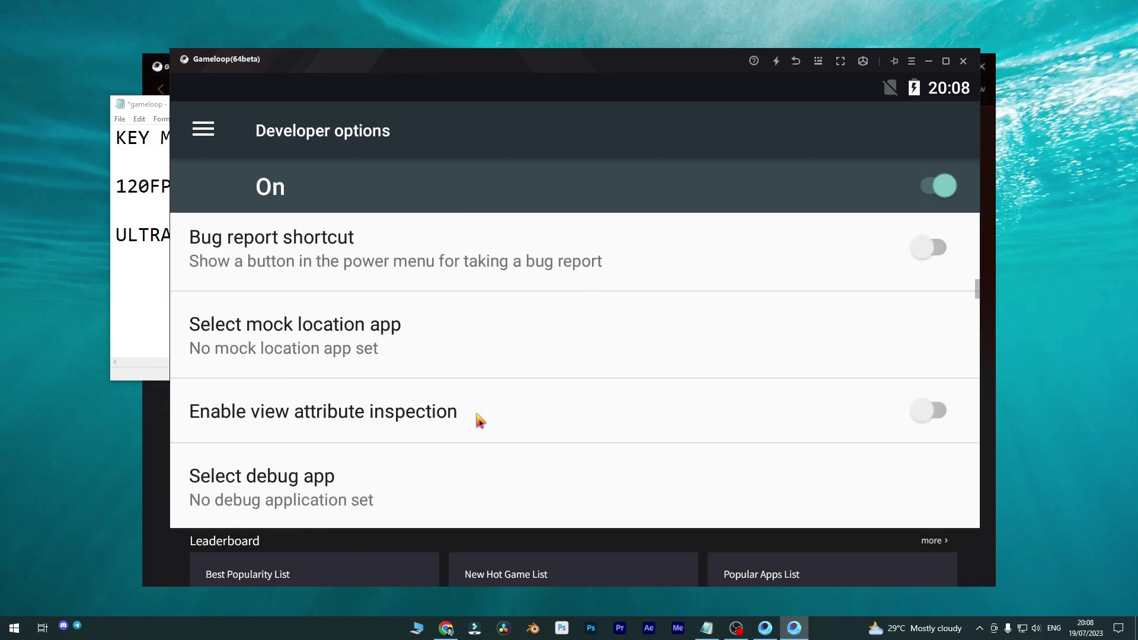
scroll(475, 420, "down", 8)
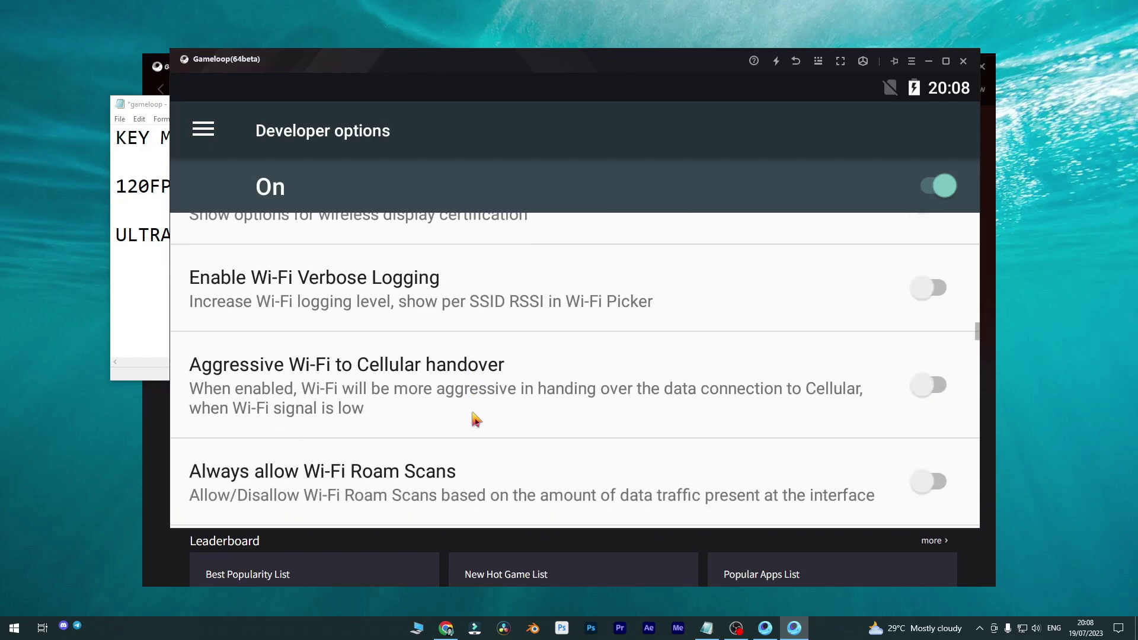
scroll(468, 419, "down", 6)
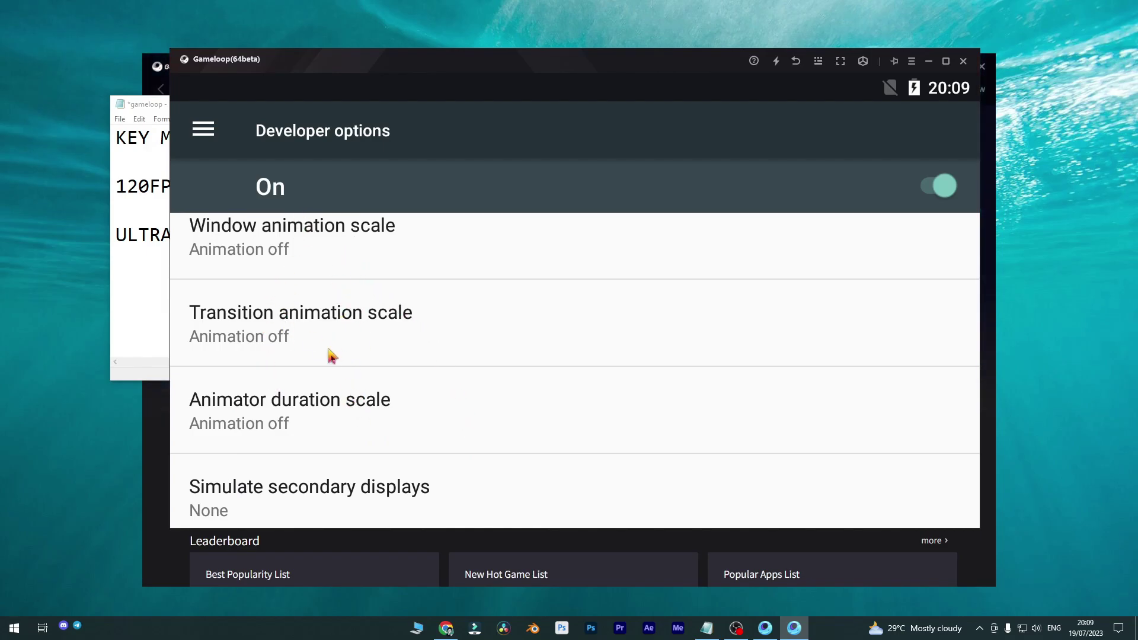
scroll(335, 358, "down", 8)
scroll(338, 355, "up", 3)
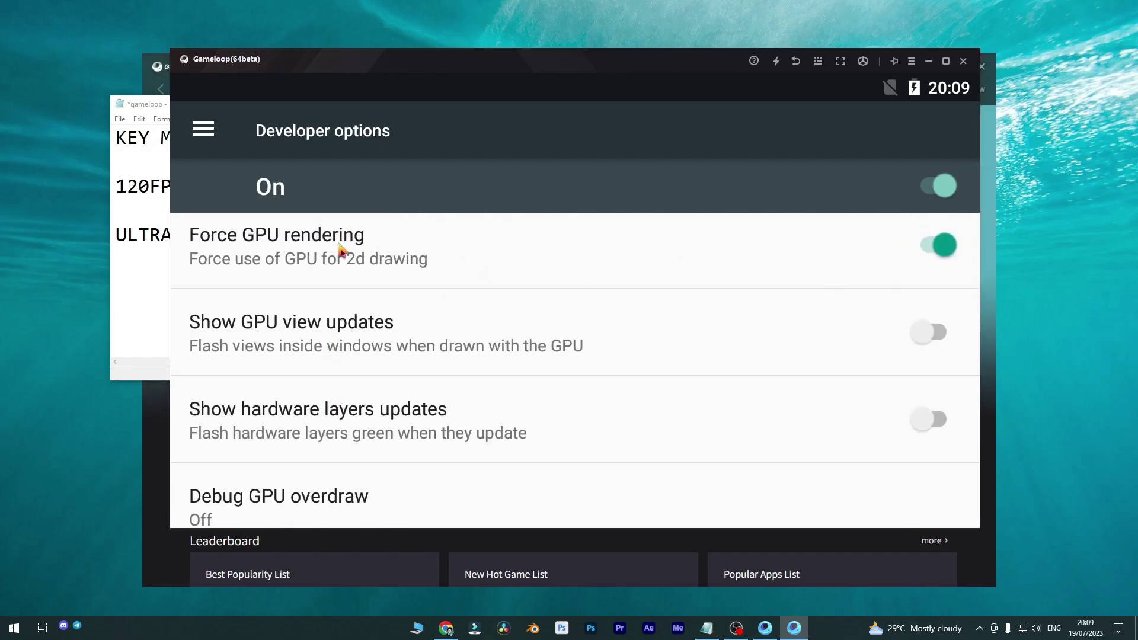
scroll(582, 408, "down", 5)
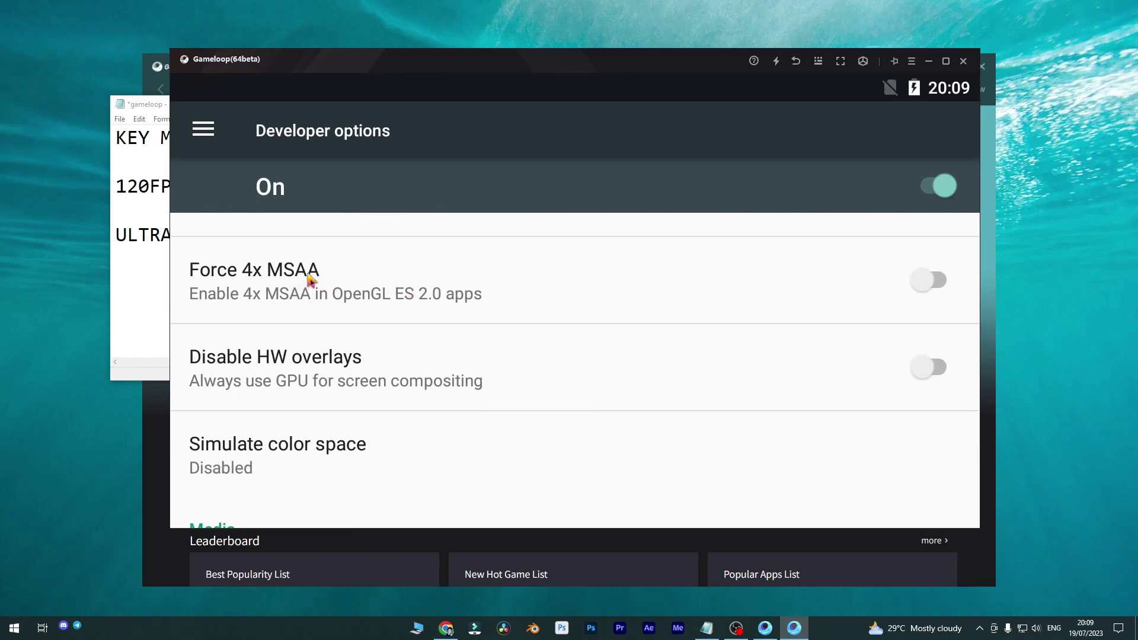
left_click(932, 283)
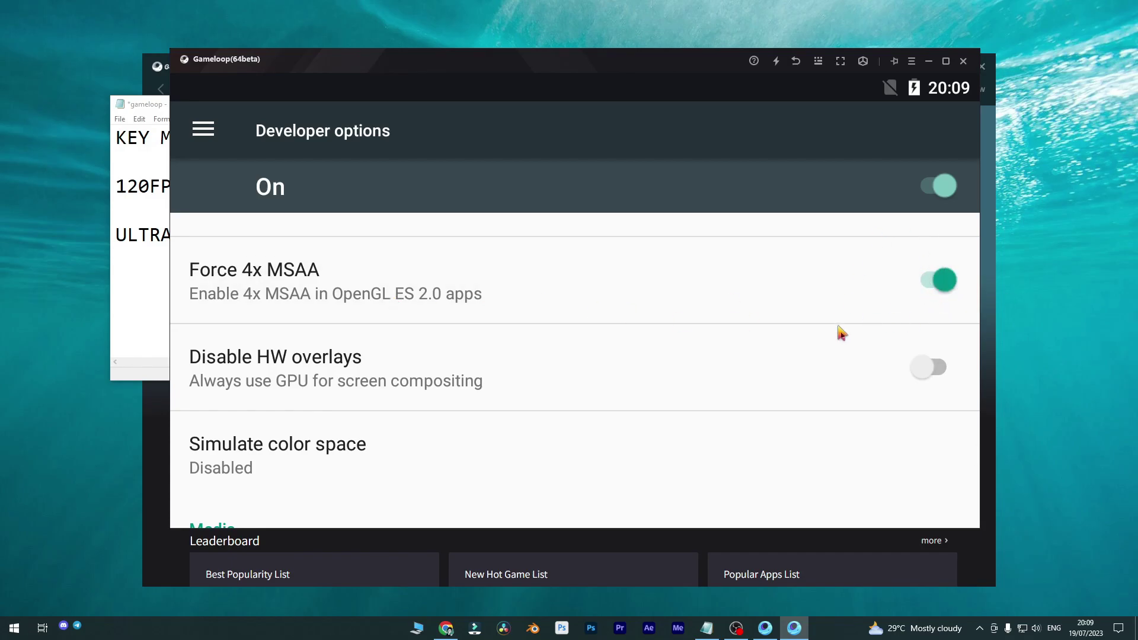
left_click(794, 61)
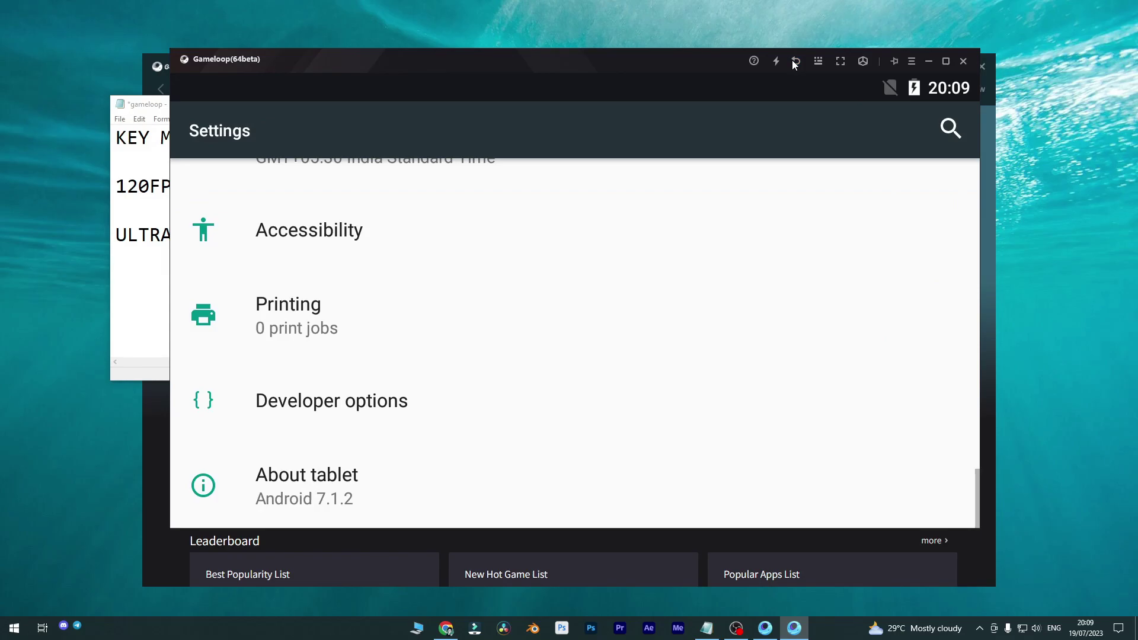
left_click(794, 61)
Reopen the emulator's Android Settings and open the Battery page.
left_click(309, 143)
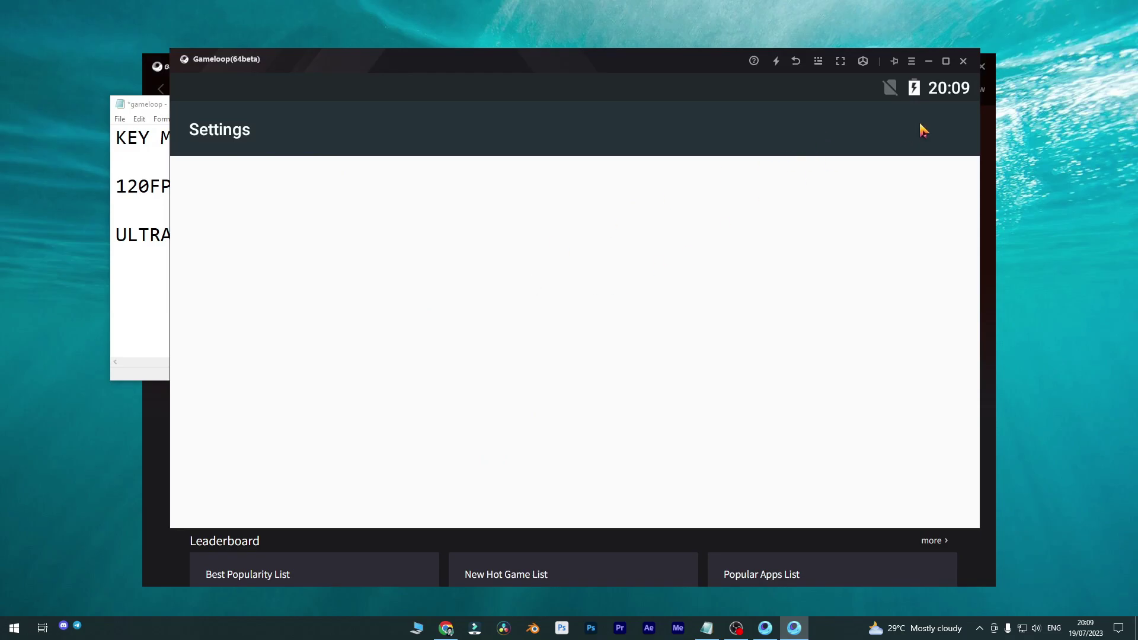
left_click(794, 64)
left_click(296, 155)
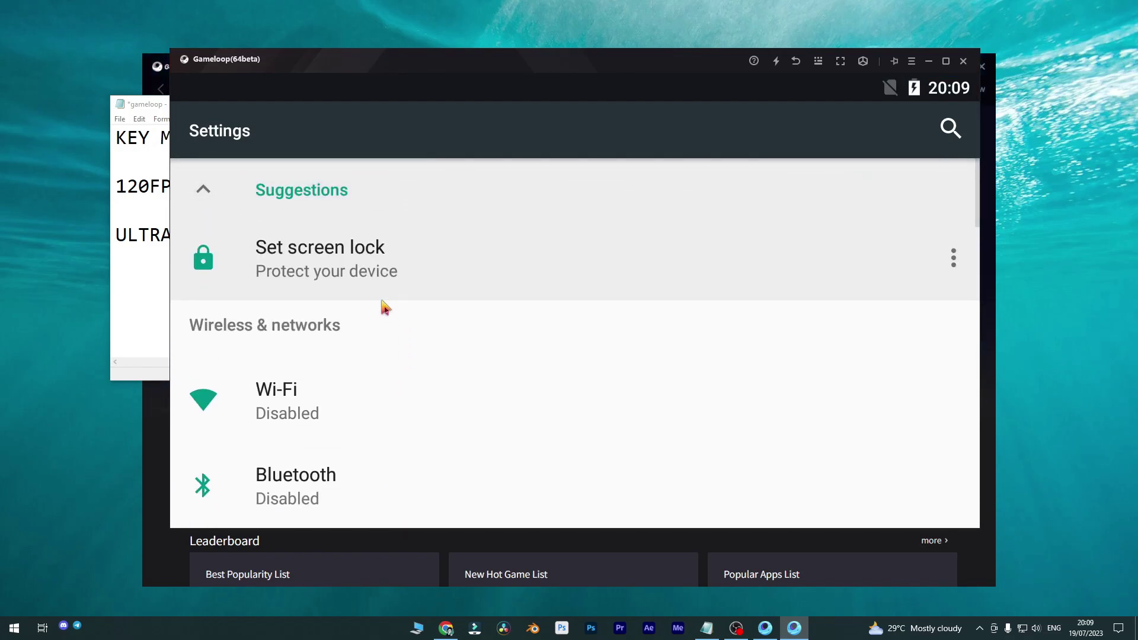
left_click(364, 355)
left_click(800, 64)
scroll(361, 215, "down", 5)
scroll(428, 455, "down", 8)
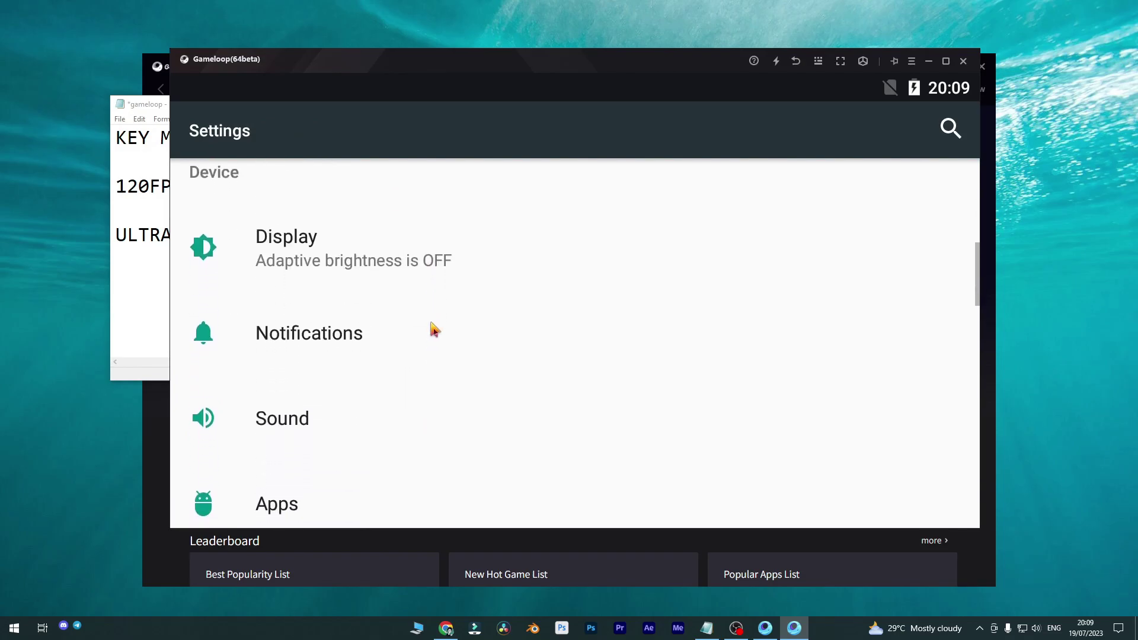
scroll(442, 456, "down", 3)
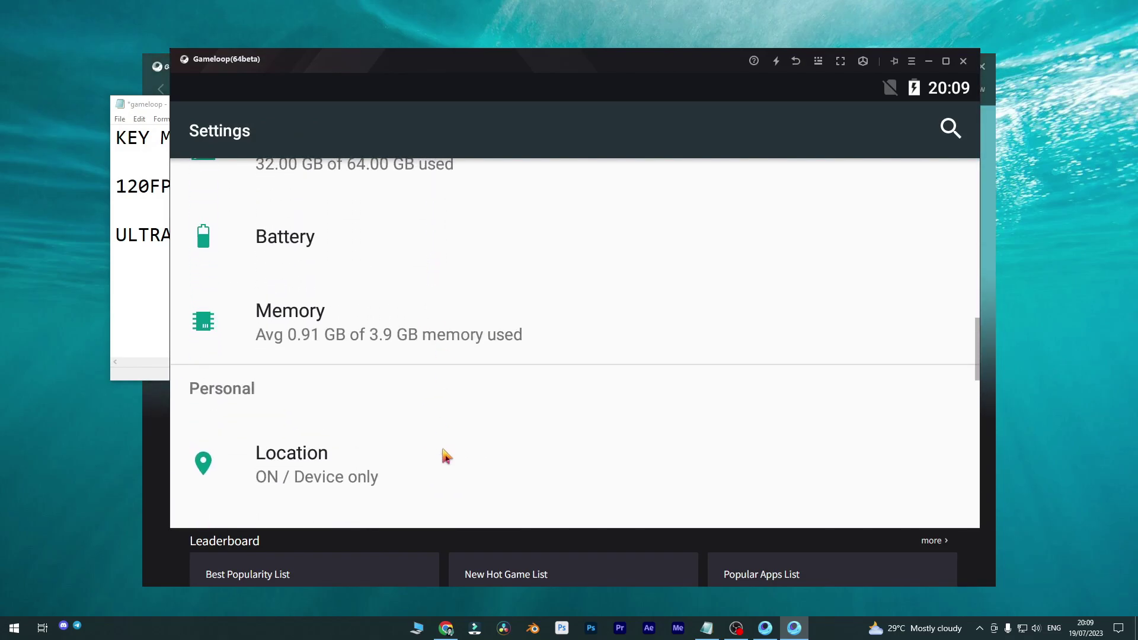
scroll(424, 460, "up", 2)
left_click(341, 344)
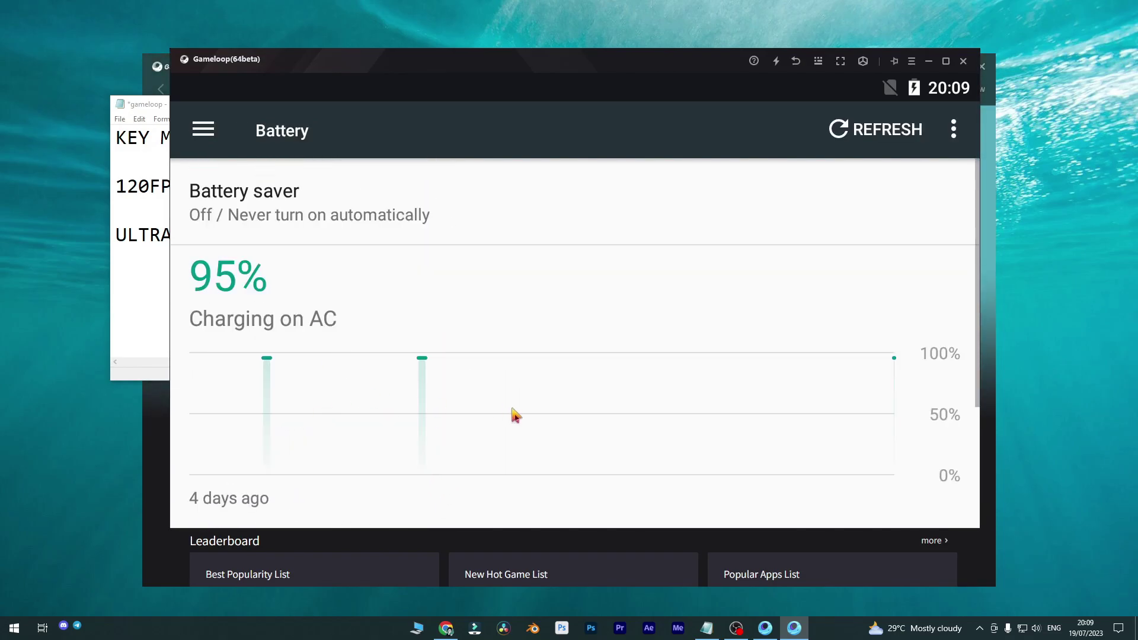
Review the Battery page, check the Battery saver settings and return to the Battery page.
scroll(515, 415, "down", 3)
scroll(551, 203, "up", 2)
scroll(474, 355, "down", 1)
scroll(457, 401, "up", 3)
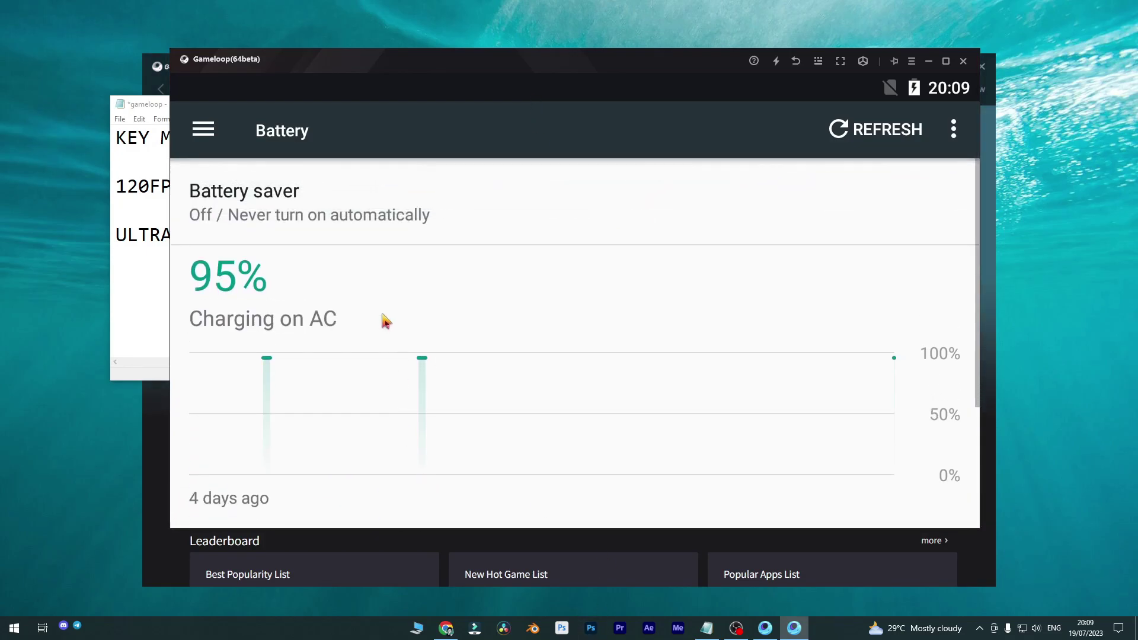
left_click(417, 206)
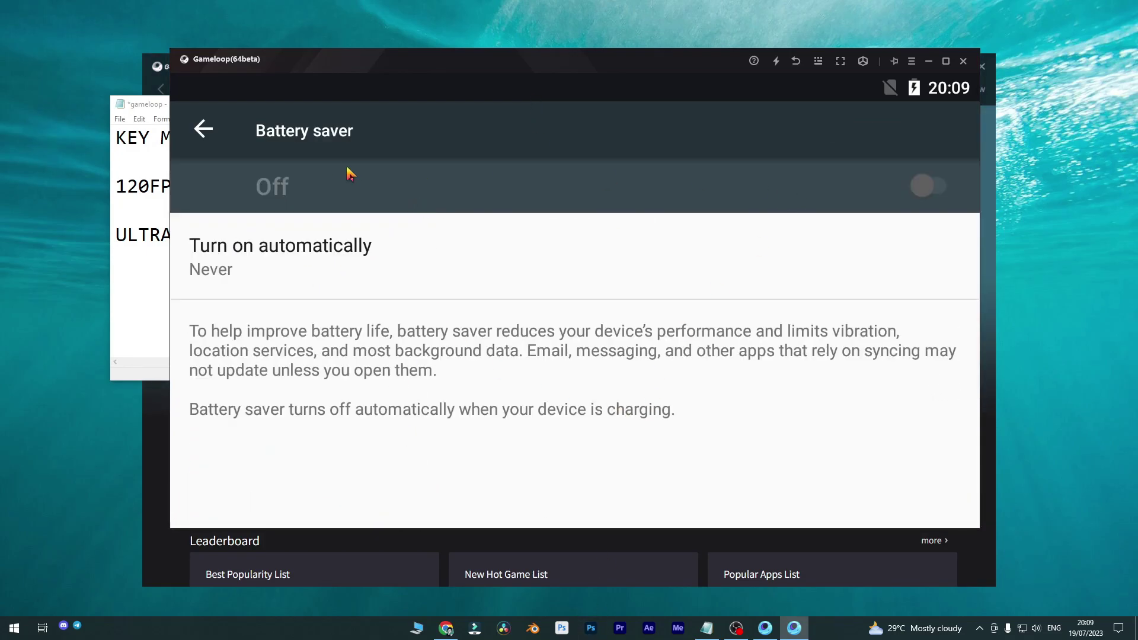
left_click(204, 129)
scroll(432, 376, "down", 2)
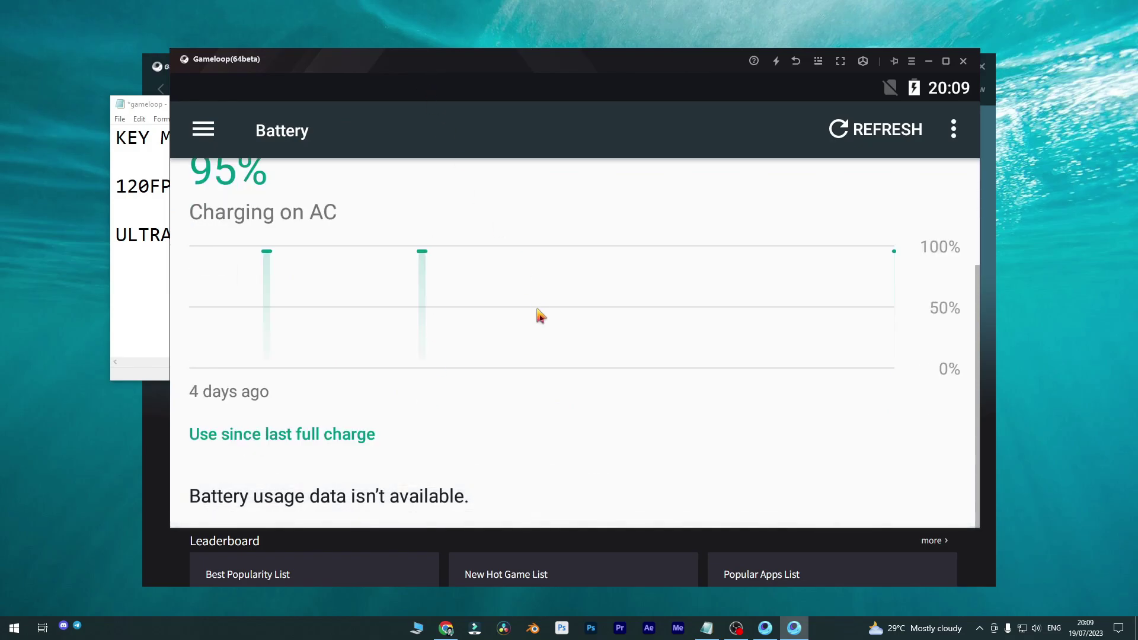
Check the Battery optimization list and return to the Battery page.
left_click(942, 133)
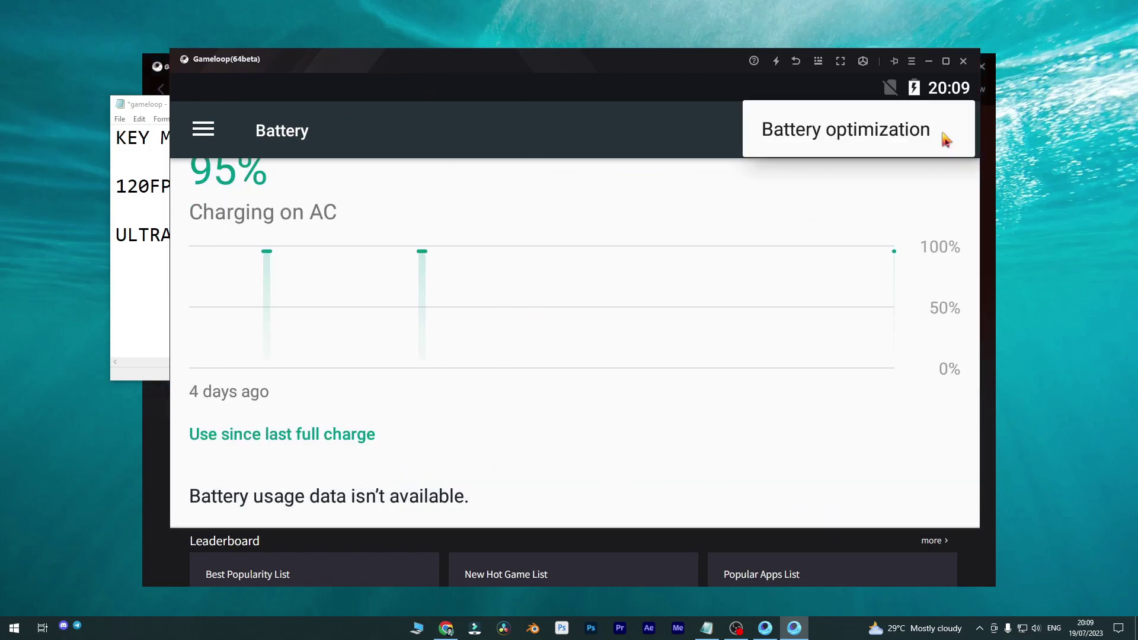
left_click(834, 145)
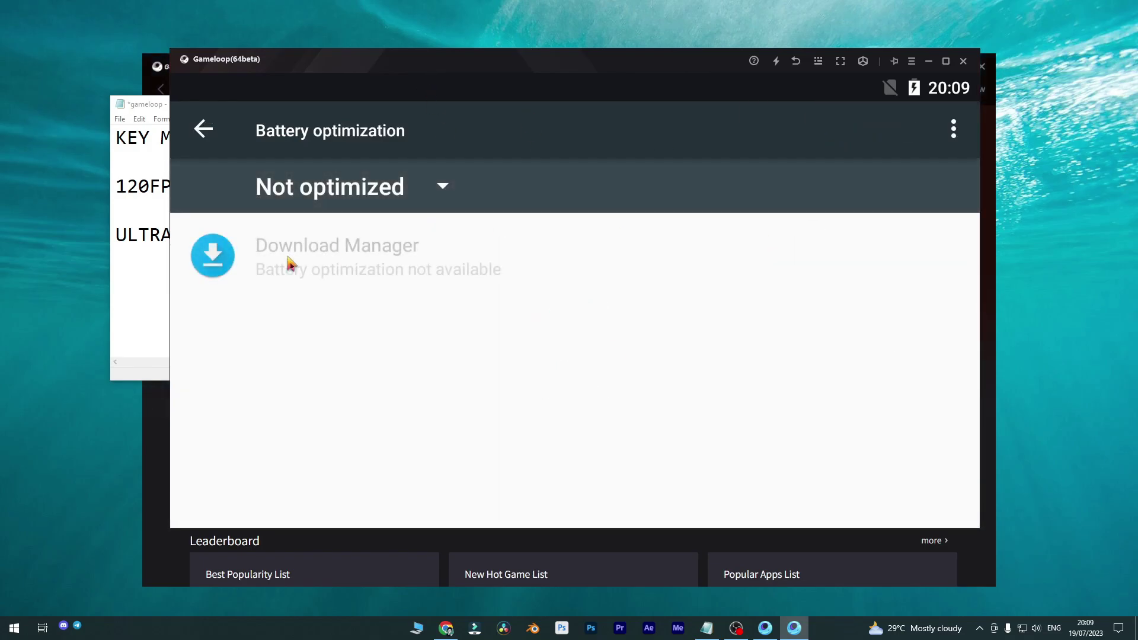
left_click(194, 130)
Browse the Android Settings categories down to System and open the Printing page.
left_click(196, 130)
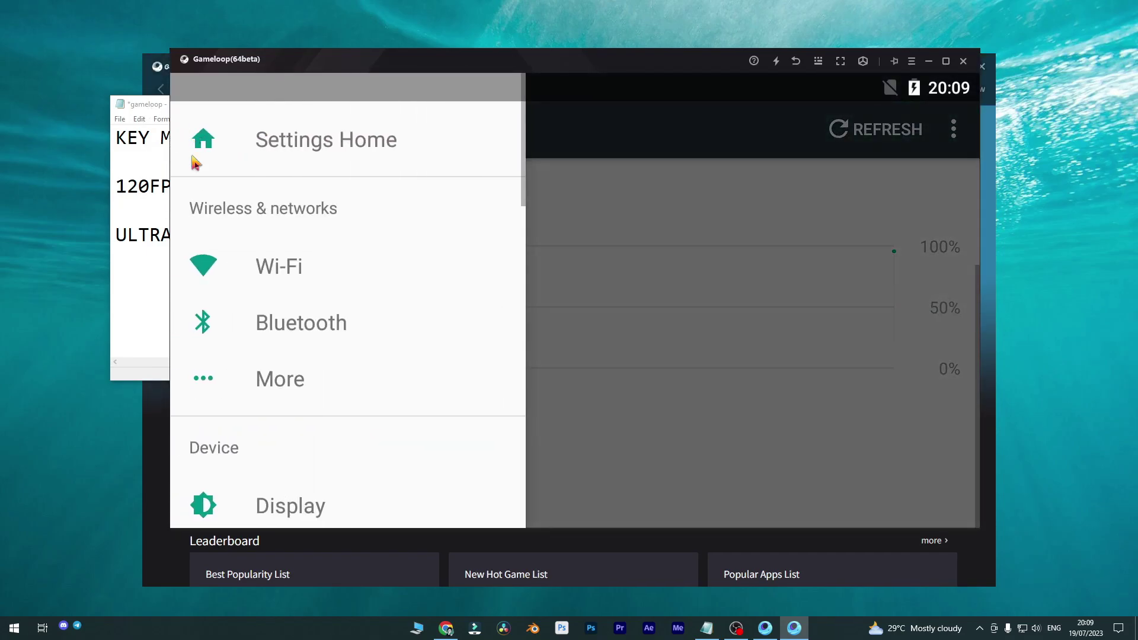
scroll(290, 183, "down", 3)
scroll(325, 439, "down", 4)
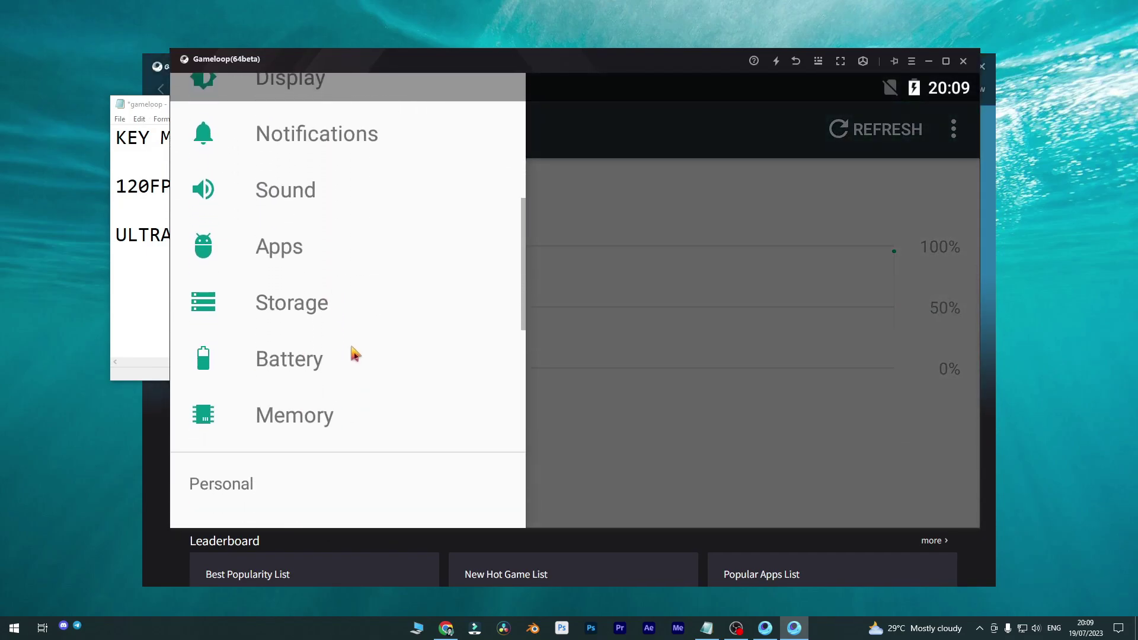
scroll(343, 409, "down", 8)
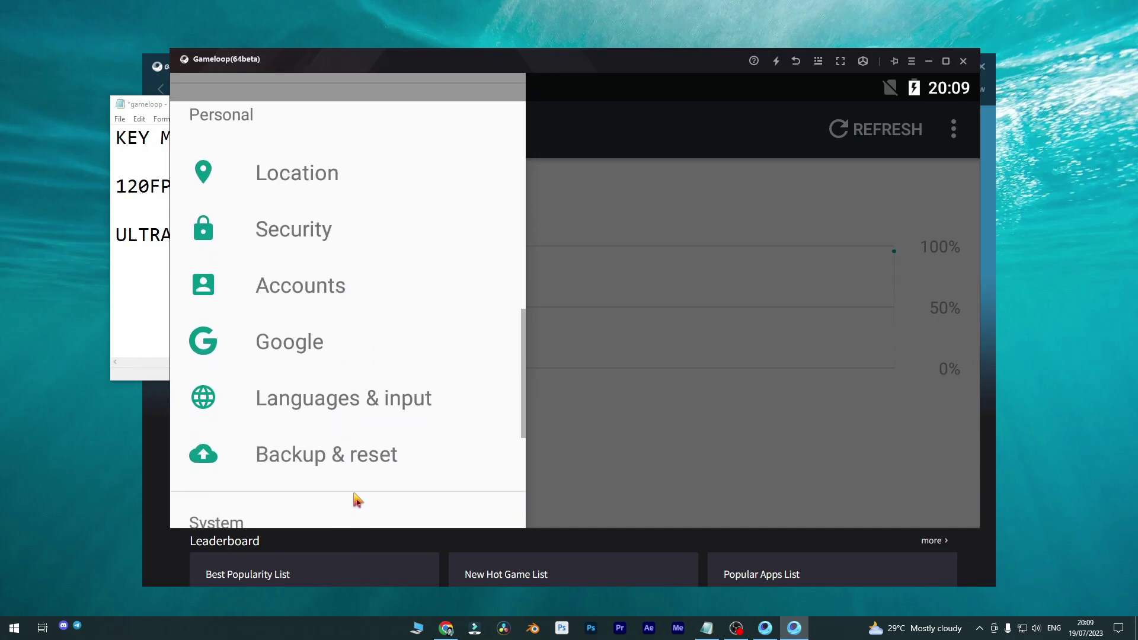
scroll(337, 418, "down", 3)
left_click(326, 379)
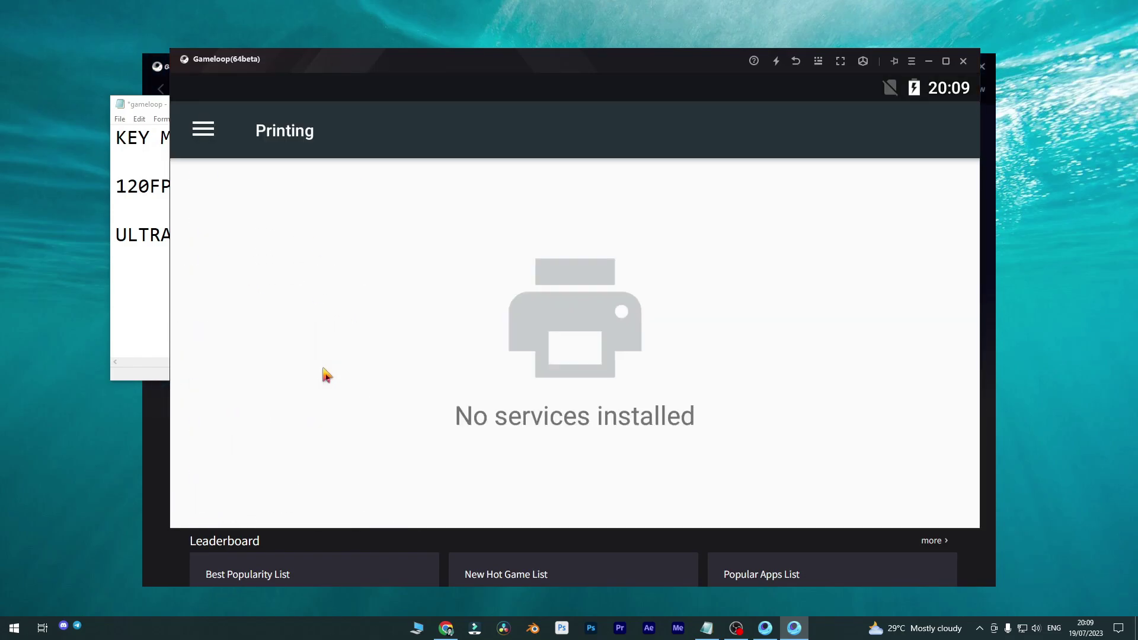
Look through the Accessibility settings and return to the emulator's home screen.
left_click(200, 130)
scroll(323, 381, "down", 12)
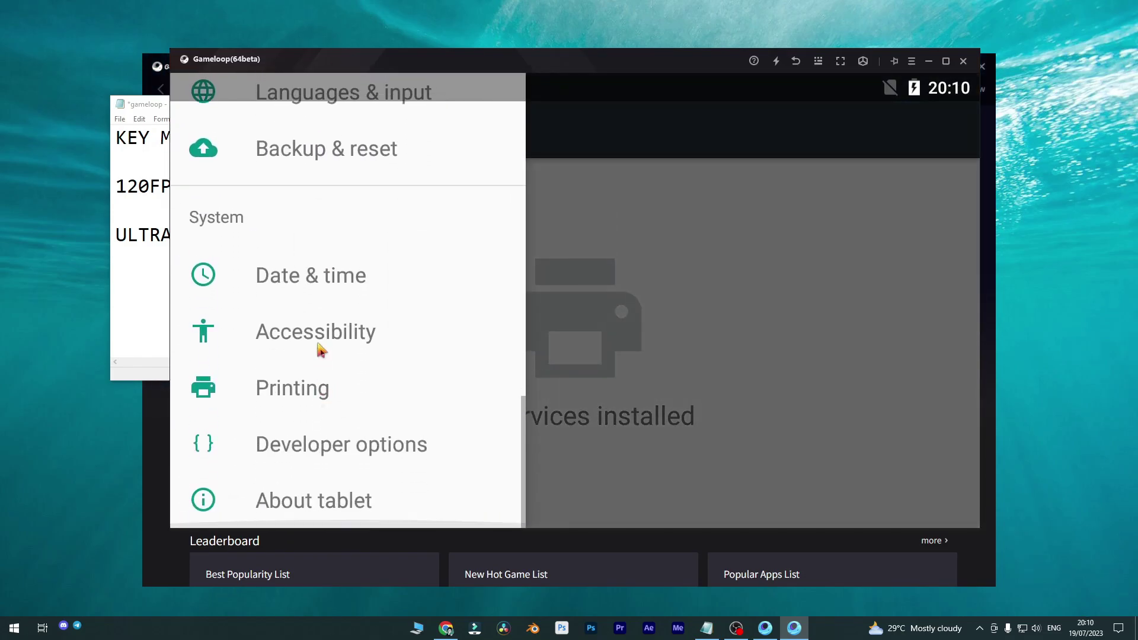
left_click(318, 346)
scroll(496, 442, "down", 10)
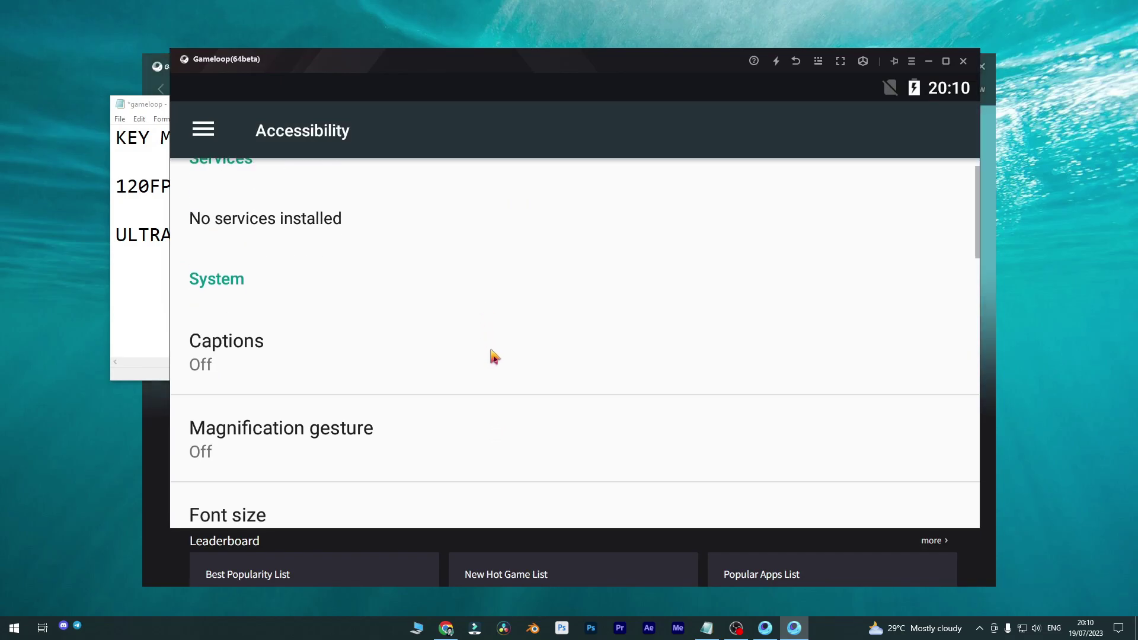
scroll(538, 467, "up", 10)
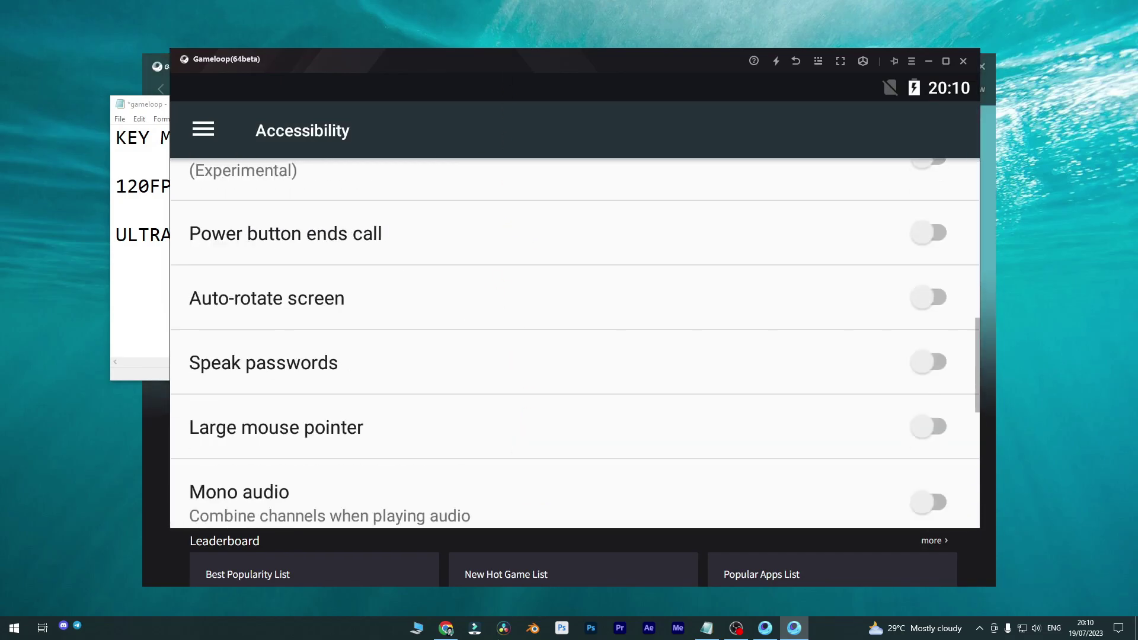
left_click(800, 61)
left_click(800, 60)
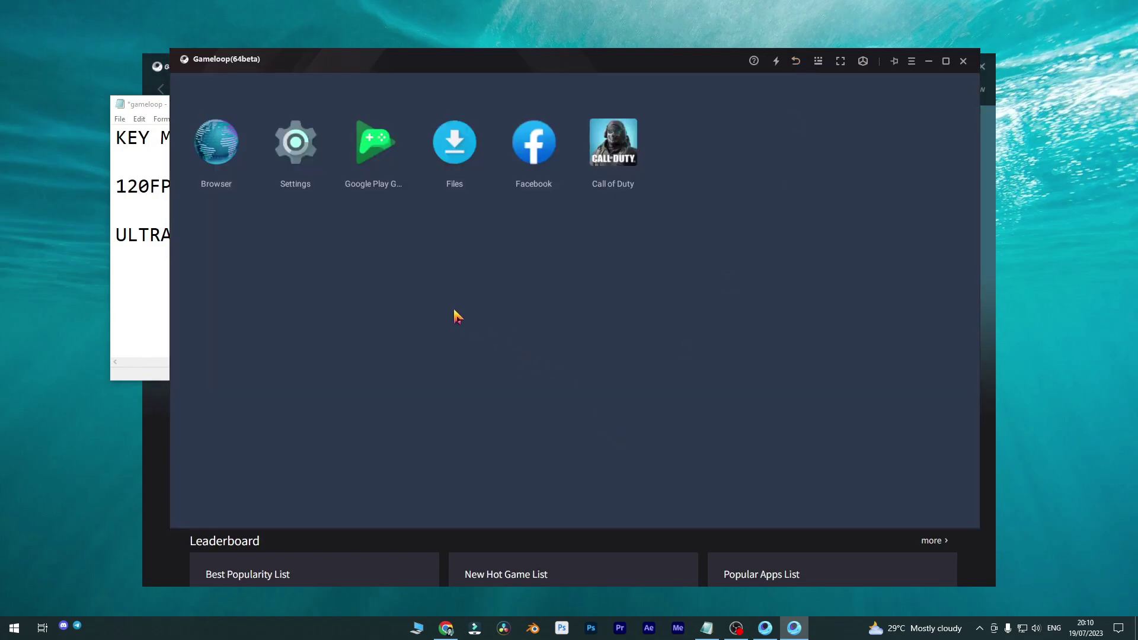
Highlight the 120FPS SETTING and KEY MAPPING ERROR lines in the Notepad list and switch back to the emulator.
left_click(158, 250)
left_click_drag(125, 188, 302, 187)
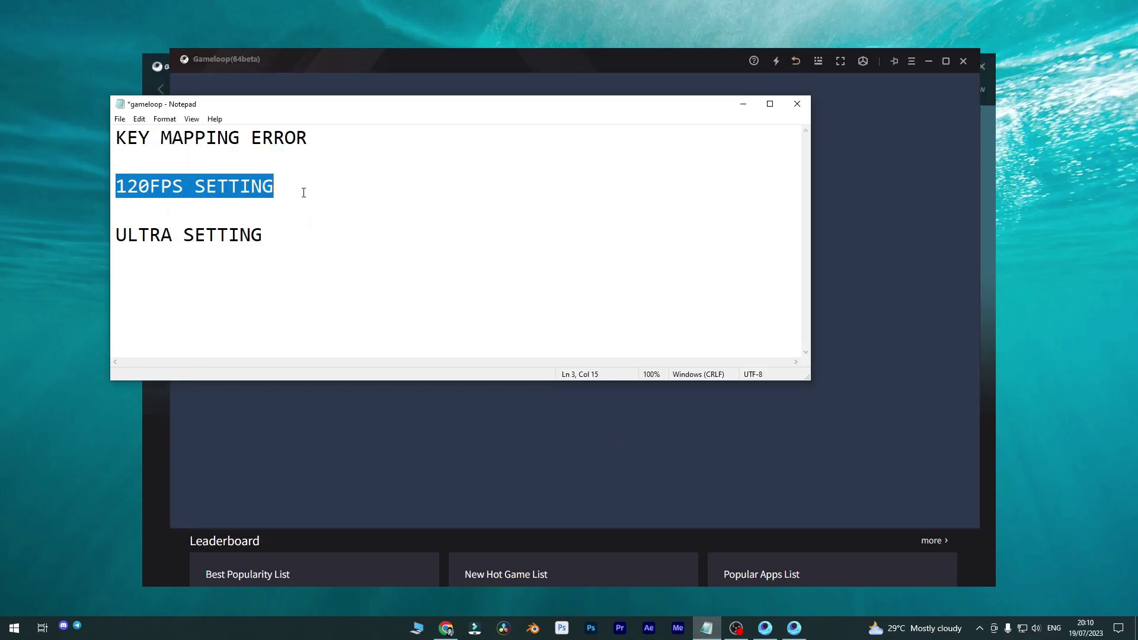
left_click(304, 194)
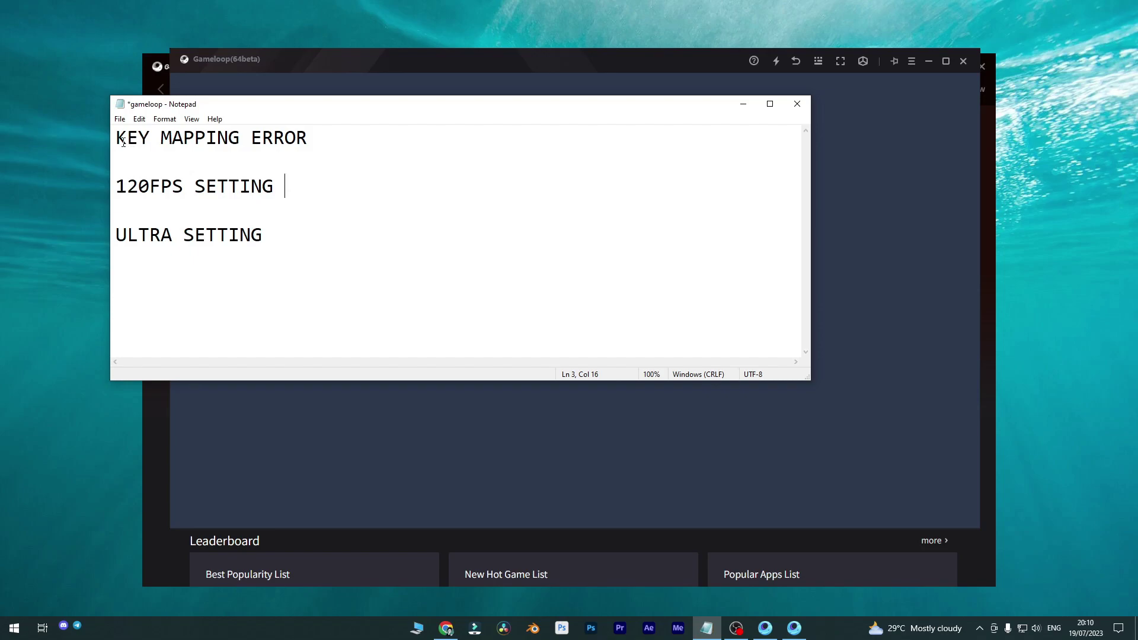
left_click_drag(118, 139, 574, 151)
left_click(899, 124)
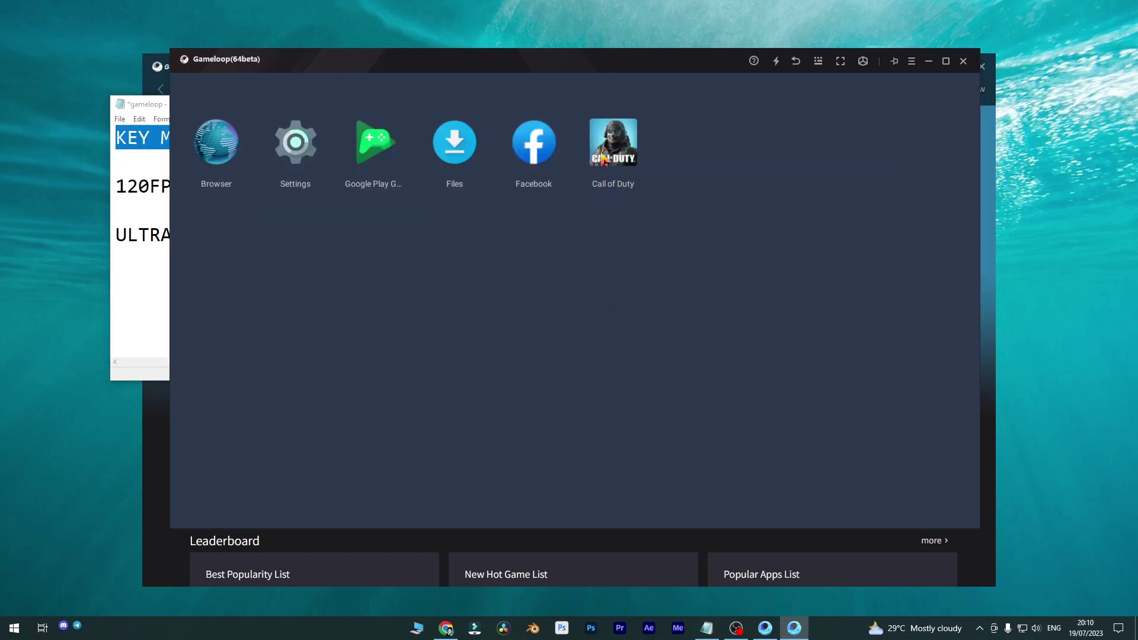
Dismiss the keyboard settings notice and launch Call of Duty from the emulator's home screen.
left_click(819, 63)
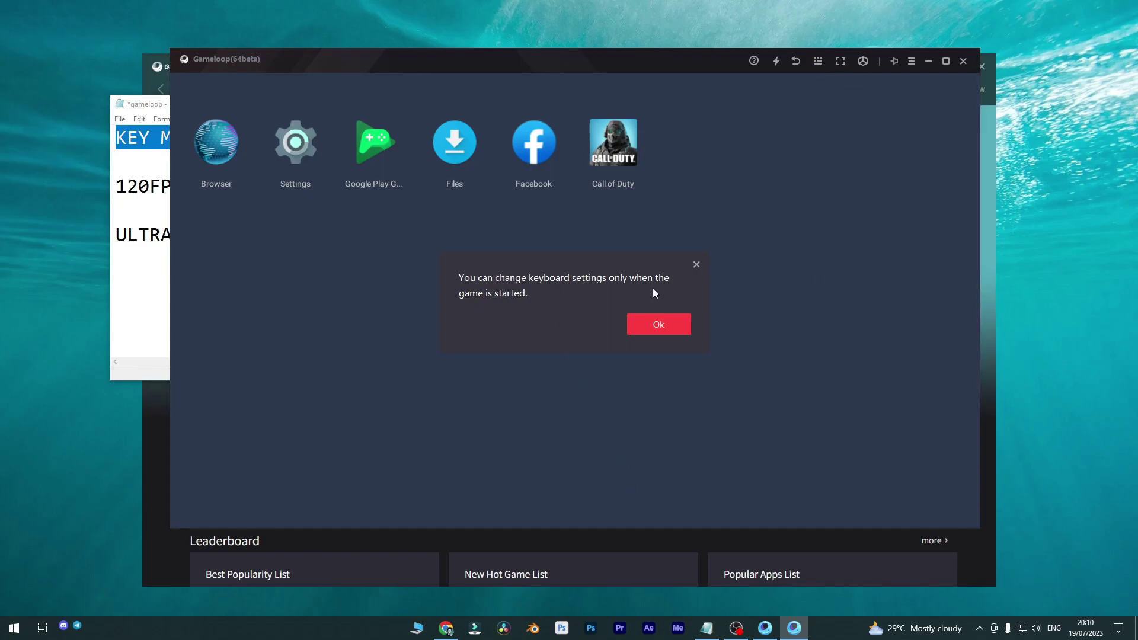
left_click(663, 329)
left_click(603, 154)
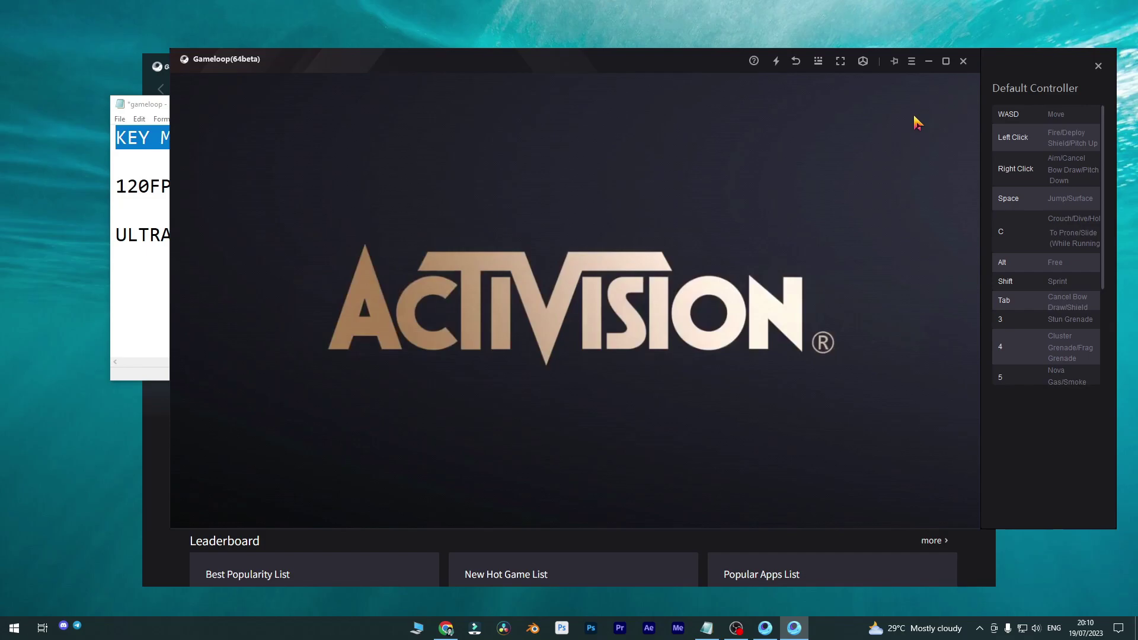
Open the key mapping editor for Call of Duty and compare its Gamepad and Keyboard layouts.
left_click(819, 61)
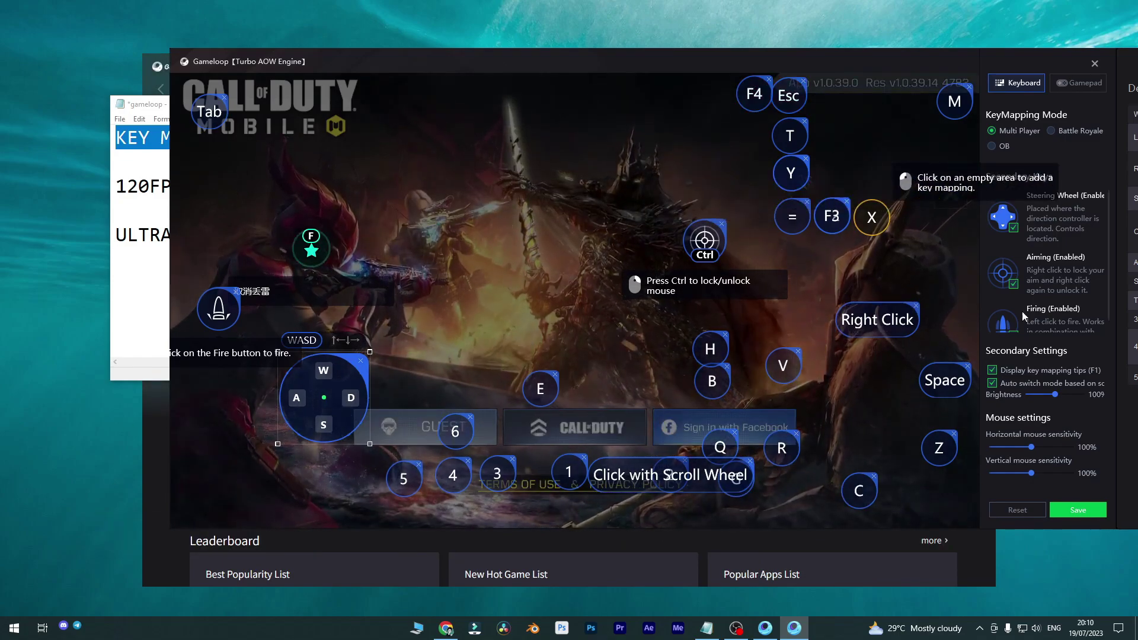
left_click(1100, 85)
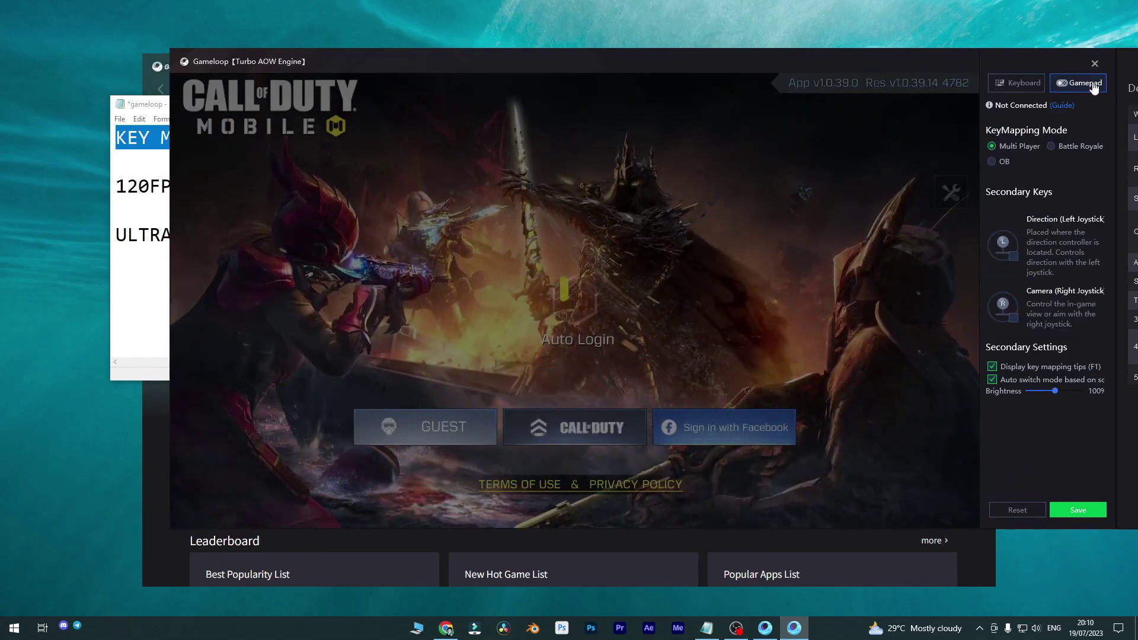
left_click(1038, 83)
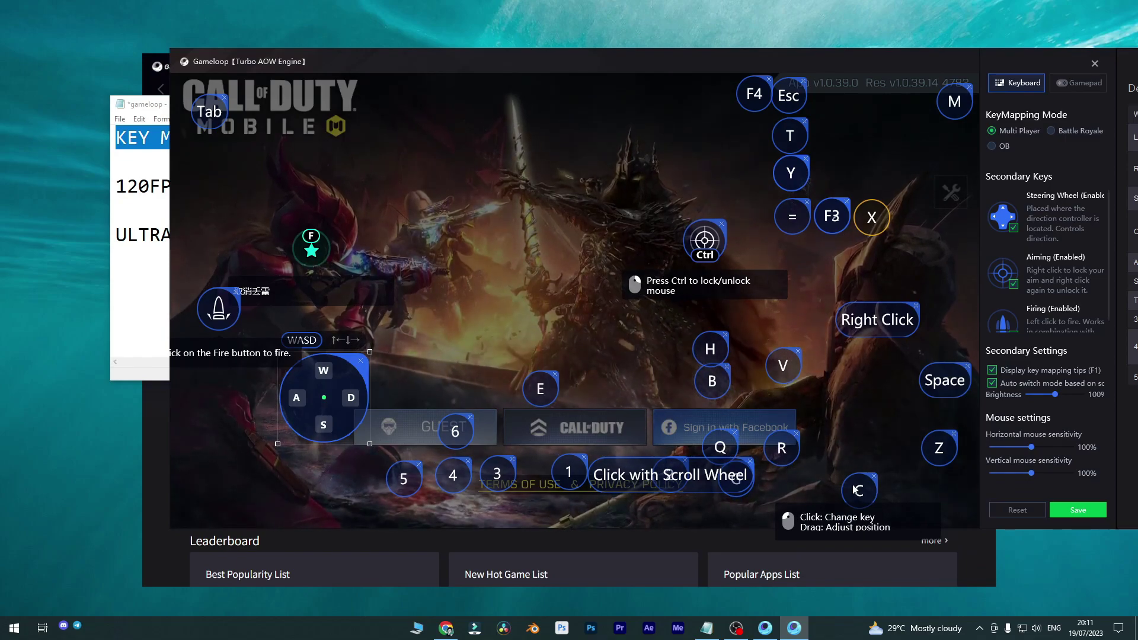
Shift the C key slightly, reset the keyboard mapping to its default layout and save it on exit.
left_click_drag(854, 489, 845, 492)
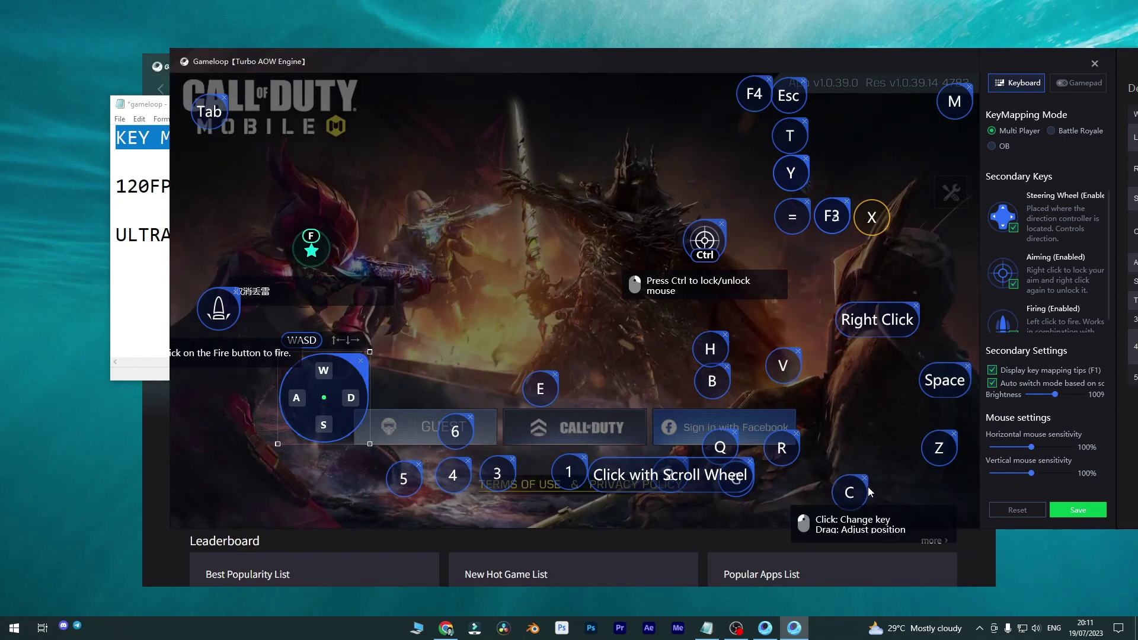
left_click(1014, 511)
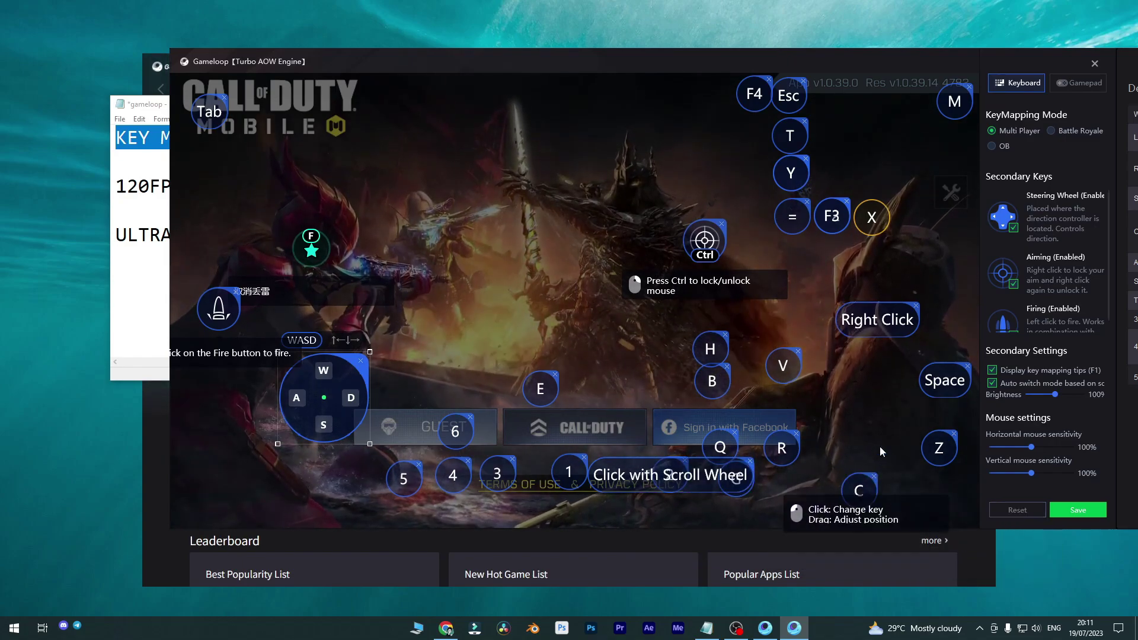
left_click(1094, 63)
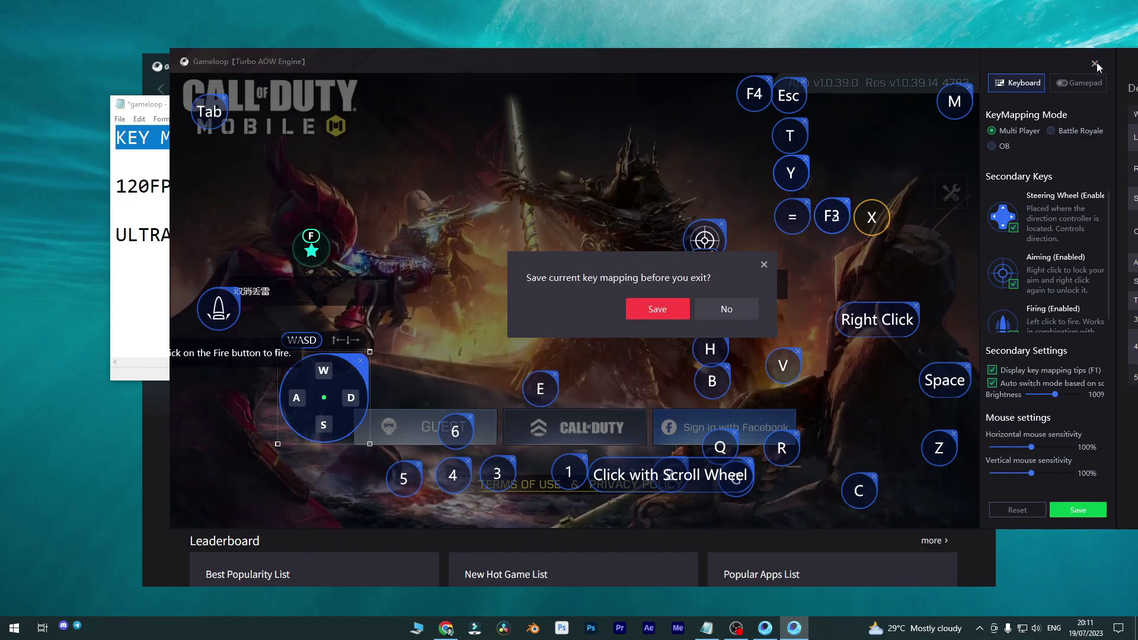
left_click(686, 310)
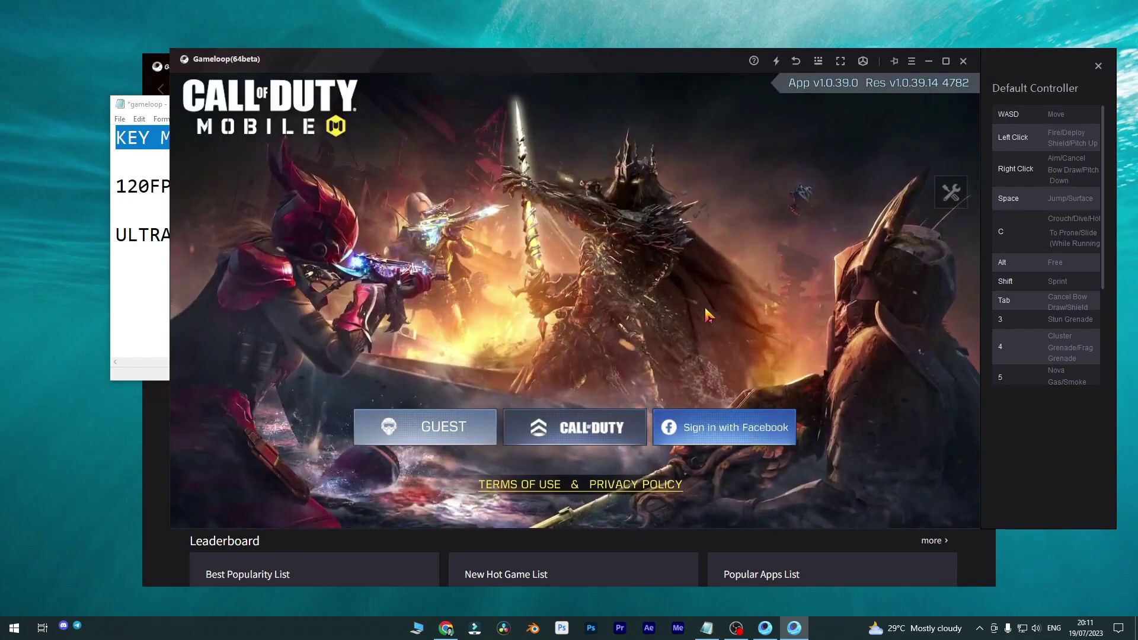
Switch to the Notepad list and highlight its ULTRA SETTING line.
left_click(151, 243)
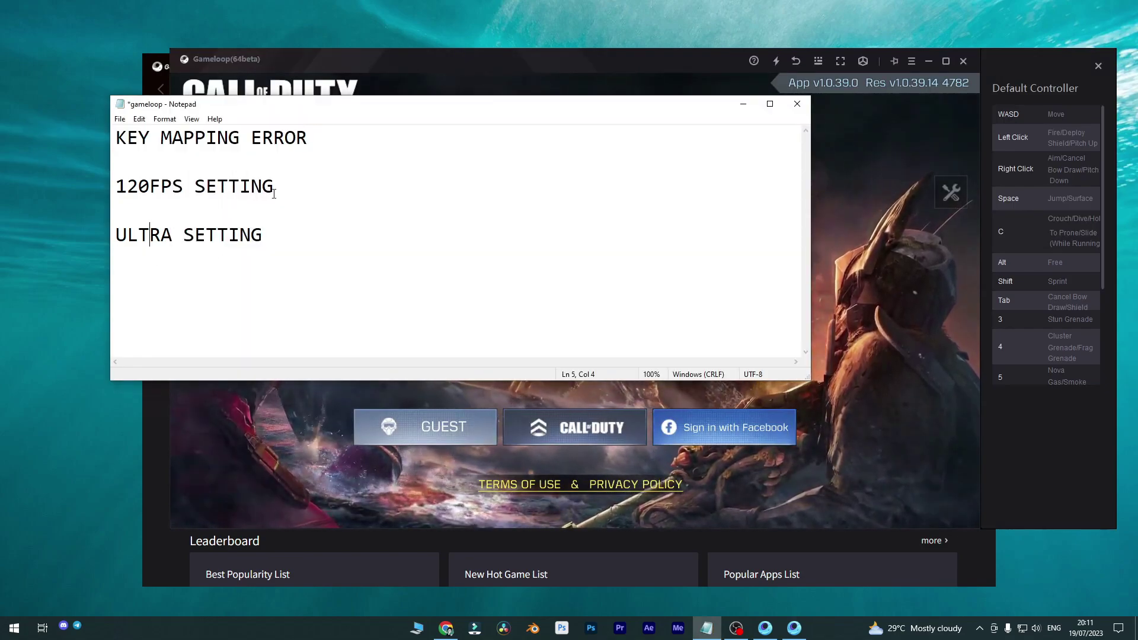
left_click_drag(279, 187, 115, 137)
left_click(215, 241)
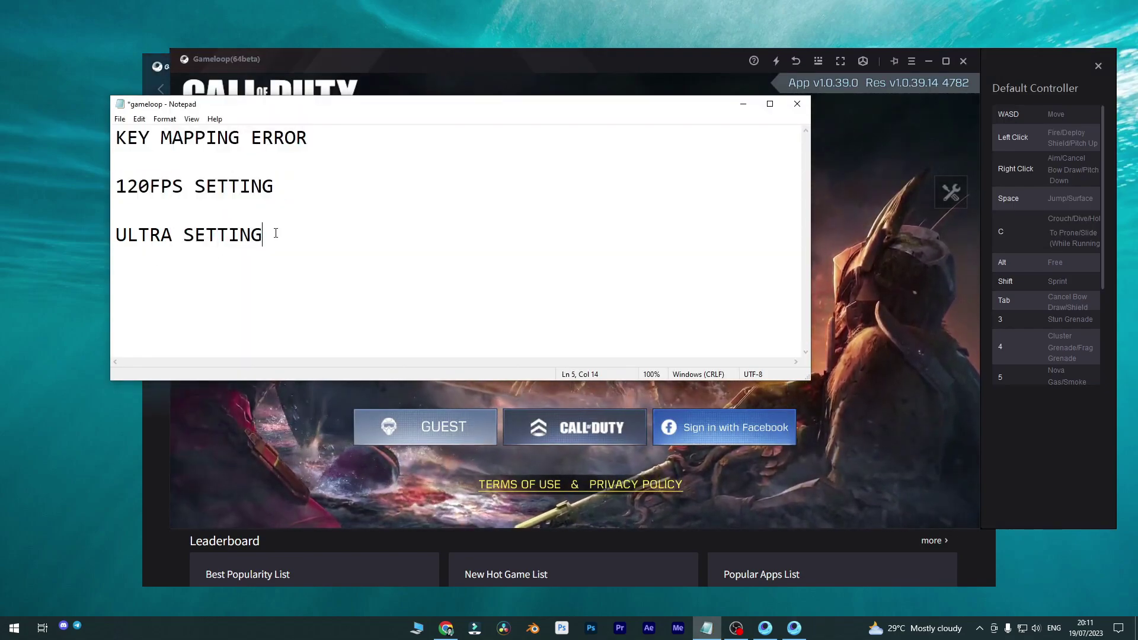
left_click_drag(274, 235, 120, 254)
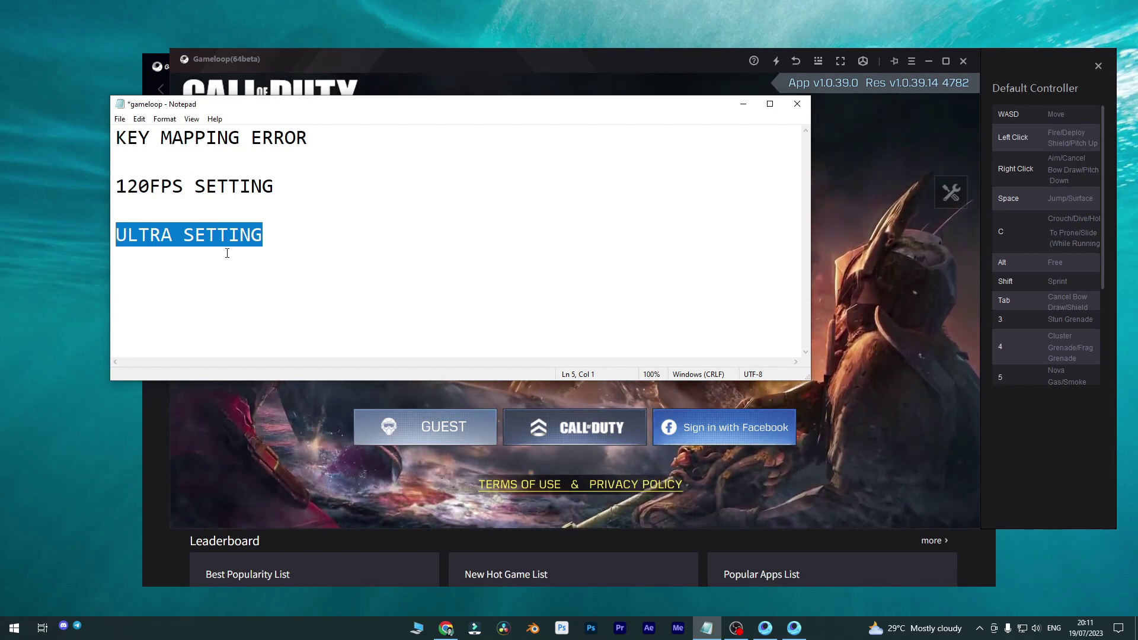
left_click(282, 238)
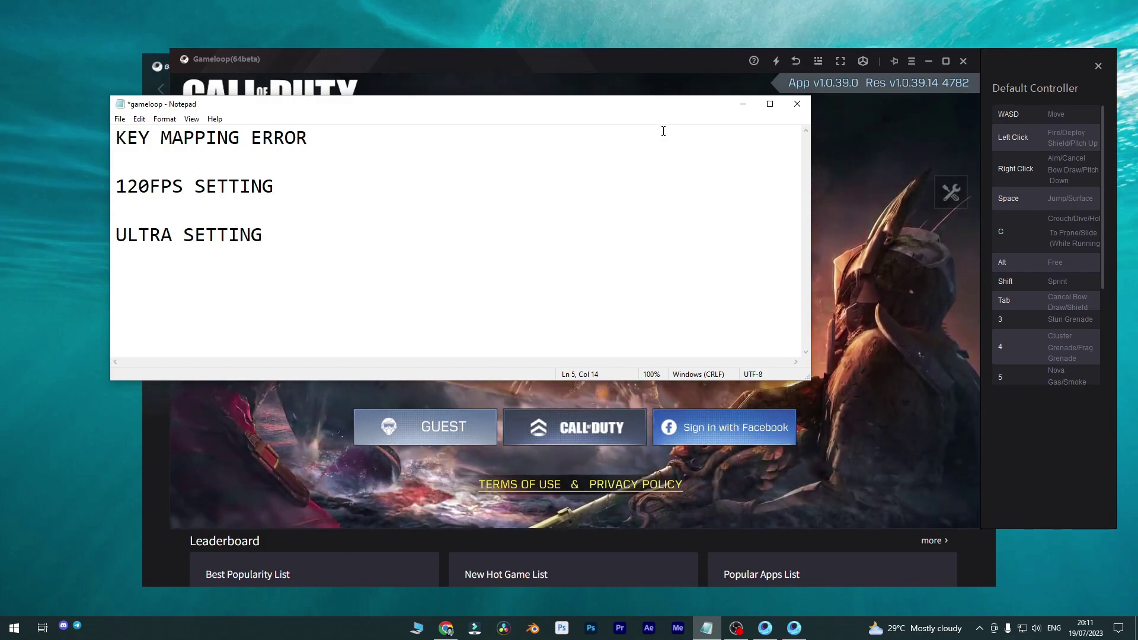
Open the emulator's Settings dialog, review the Engine options and cancel without saving.
left_click(912, 63)
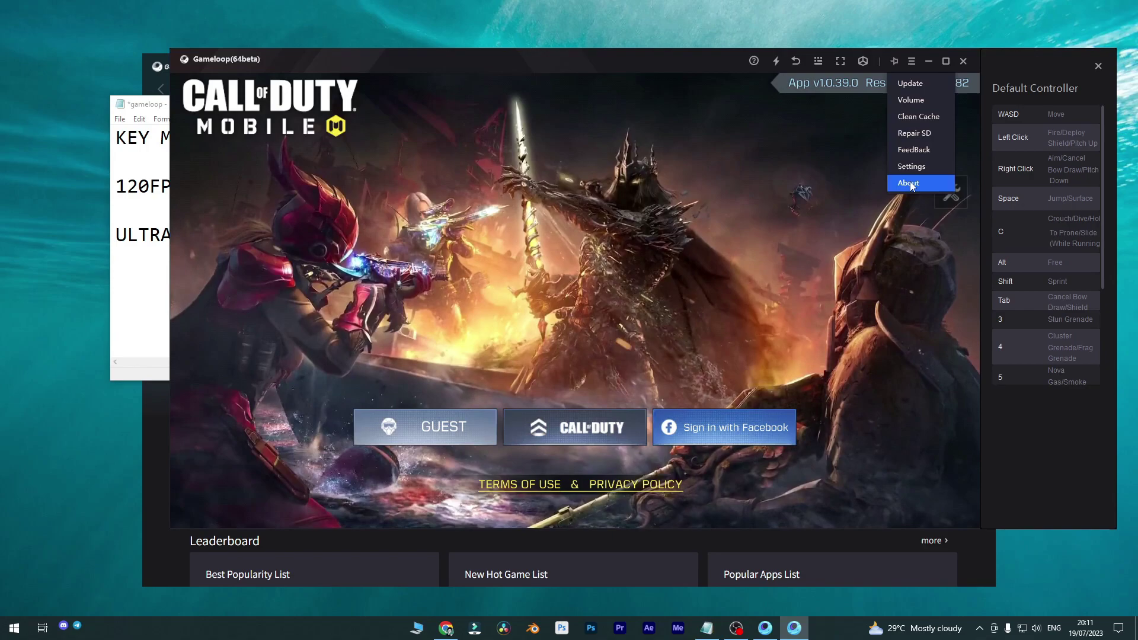
left_click(910, 166)
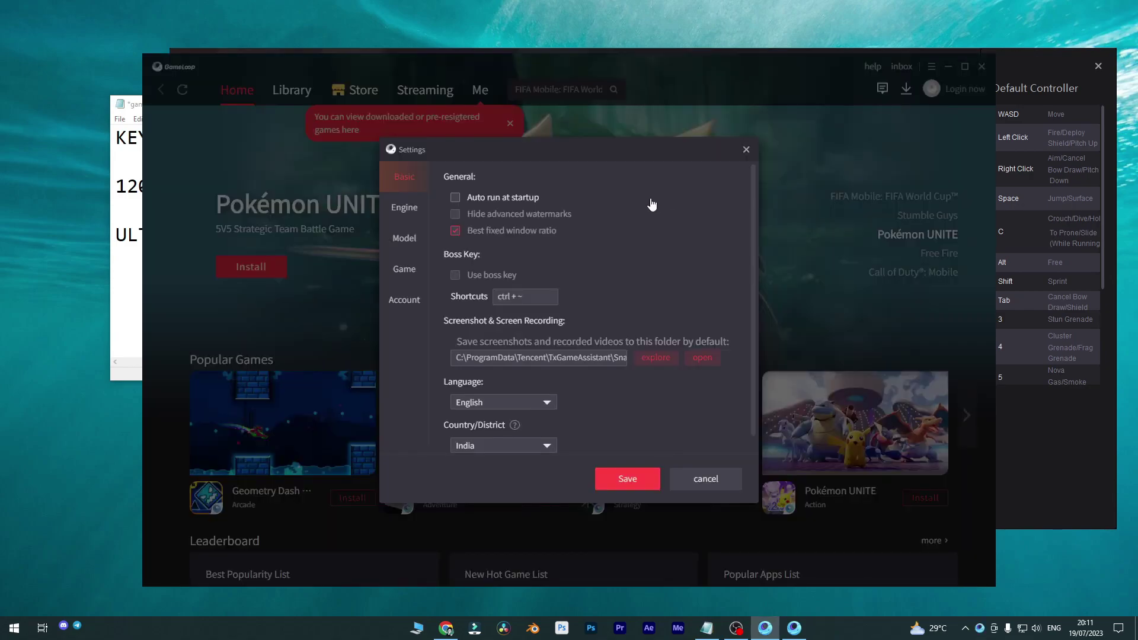
left_click(417, 213)
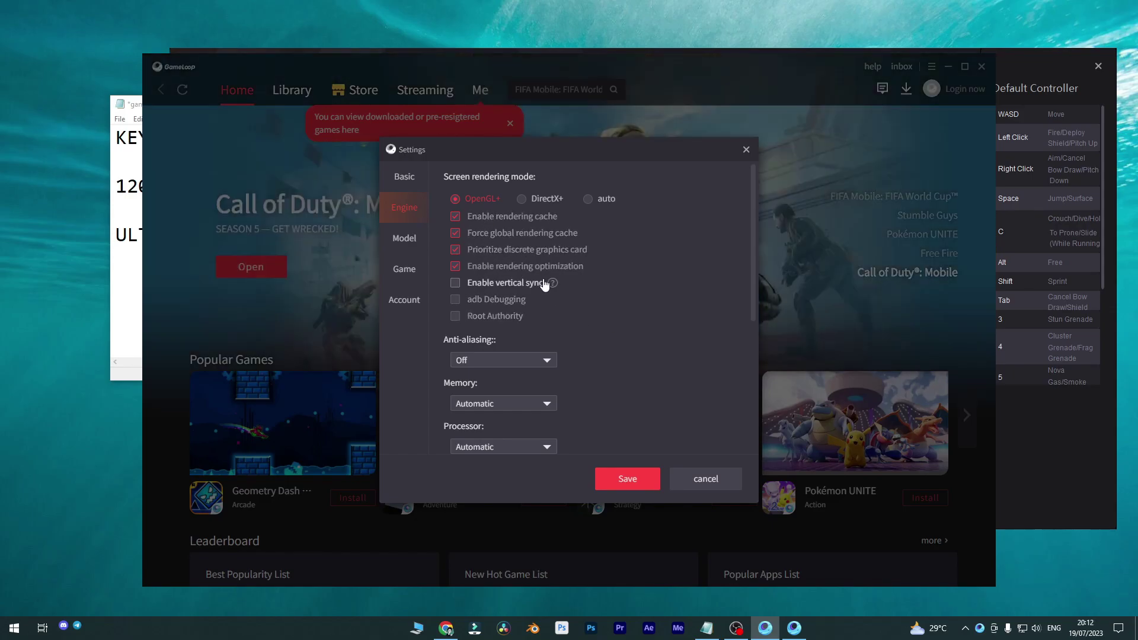
left_click(728, 481)
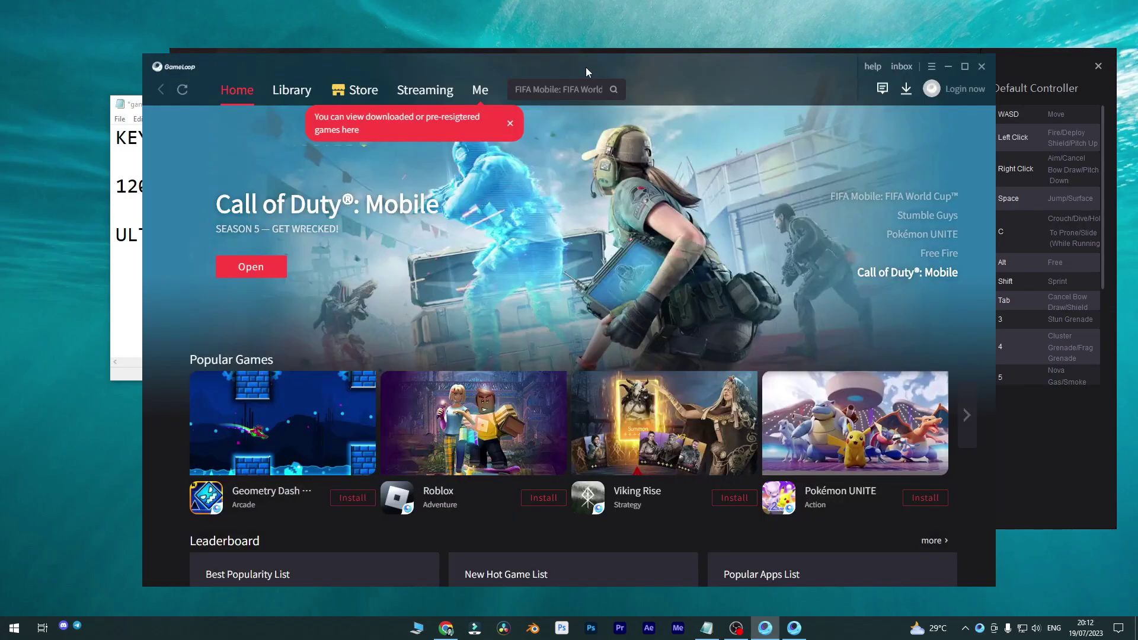
Move the GameLoop launcher window below the Call of Duty window so the game is uncovered.
left_click_drag(586, 66, 637, 608)
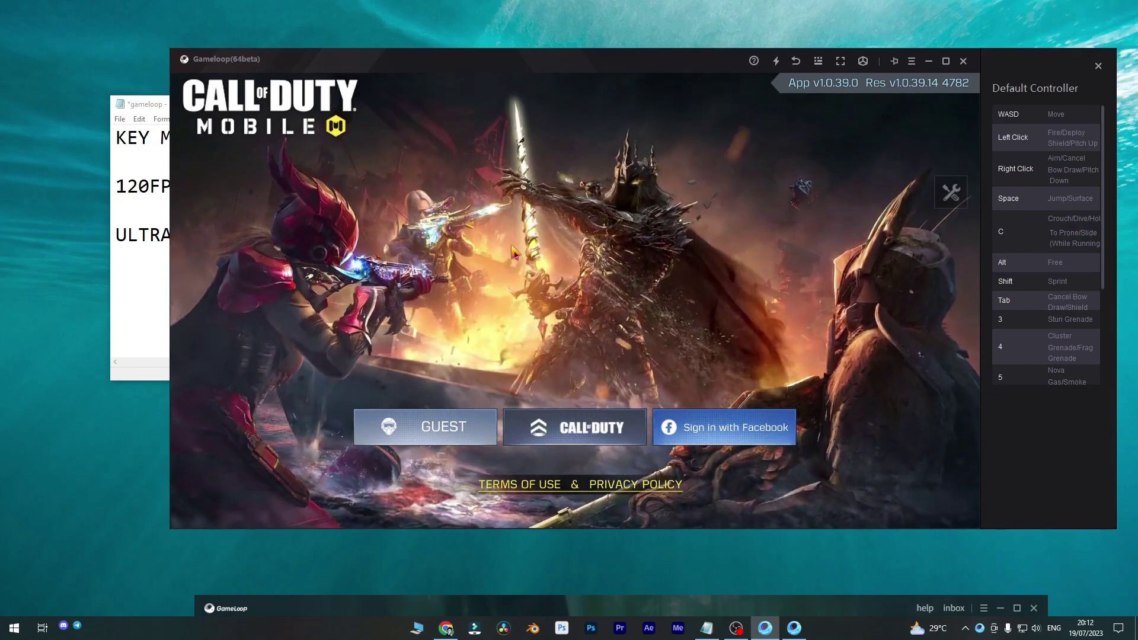
left_click_drag(721, 607, 756, 567)
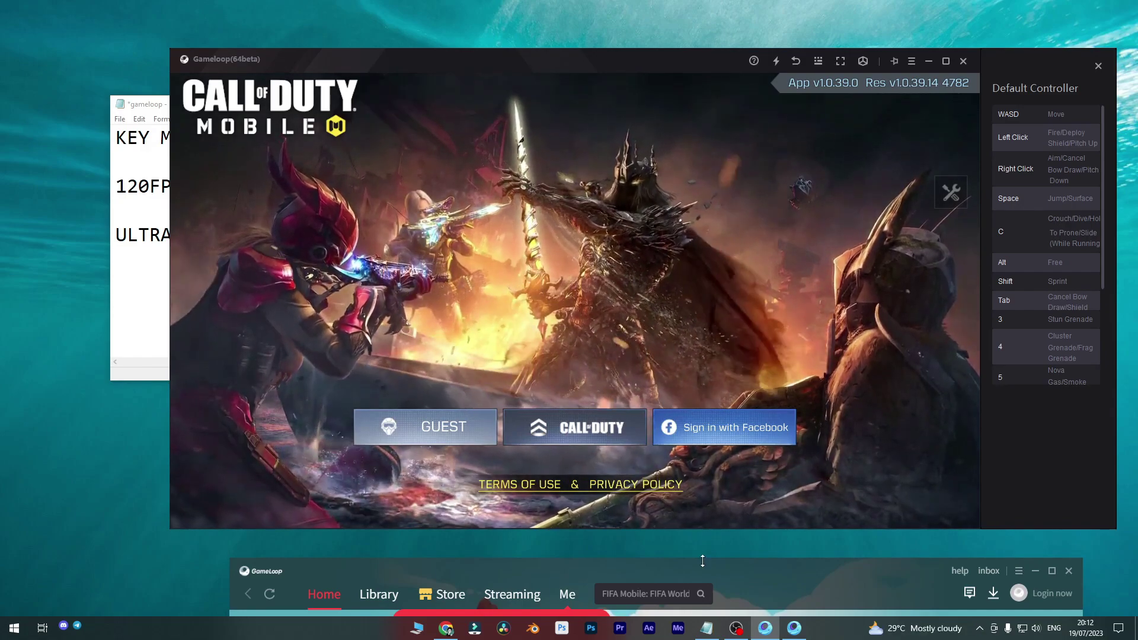
Open the emulator's Settings dialog and examine the Engine options for screen rendering and anti-aliasing.
left_click(911, 61)
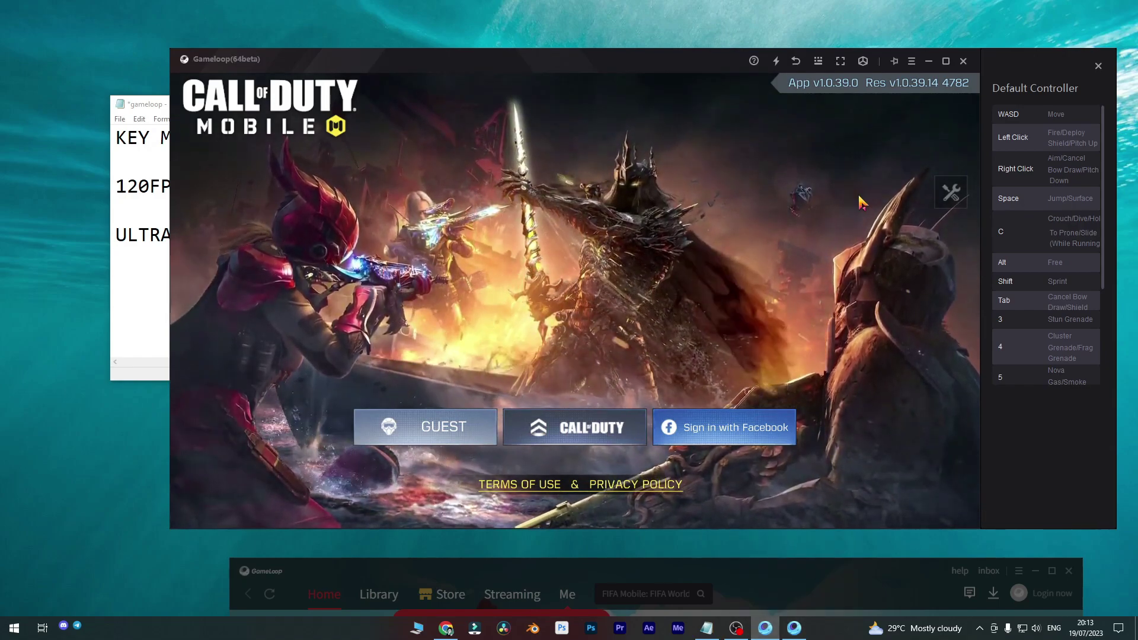
left_click(911, 62)
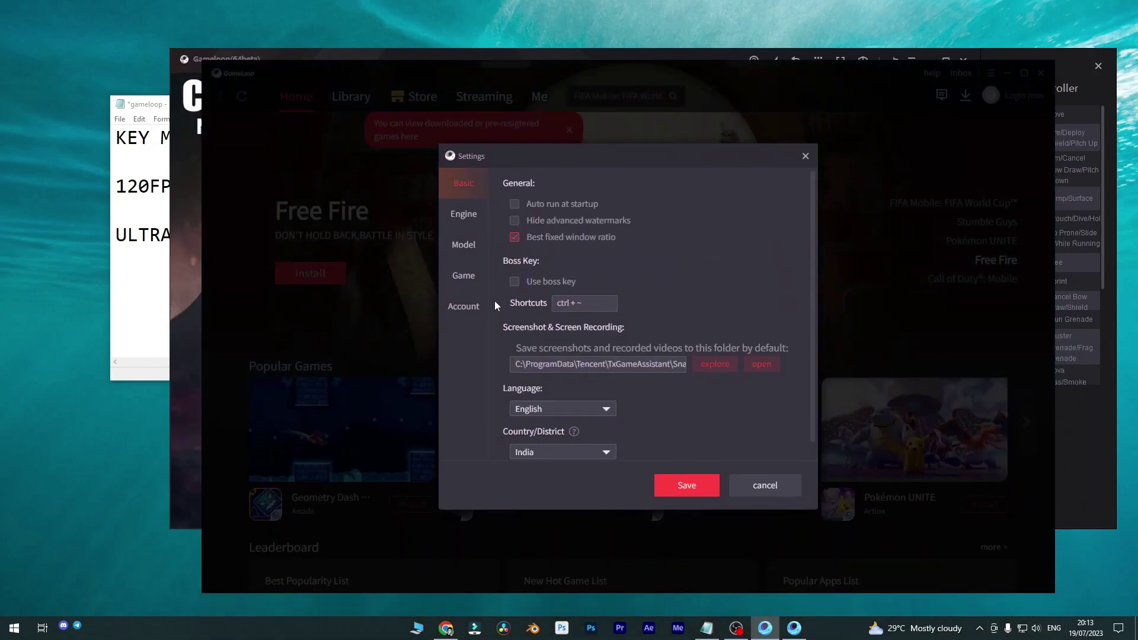
left_click(465, 215)
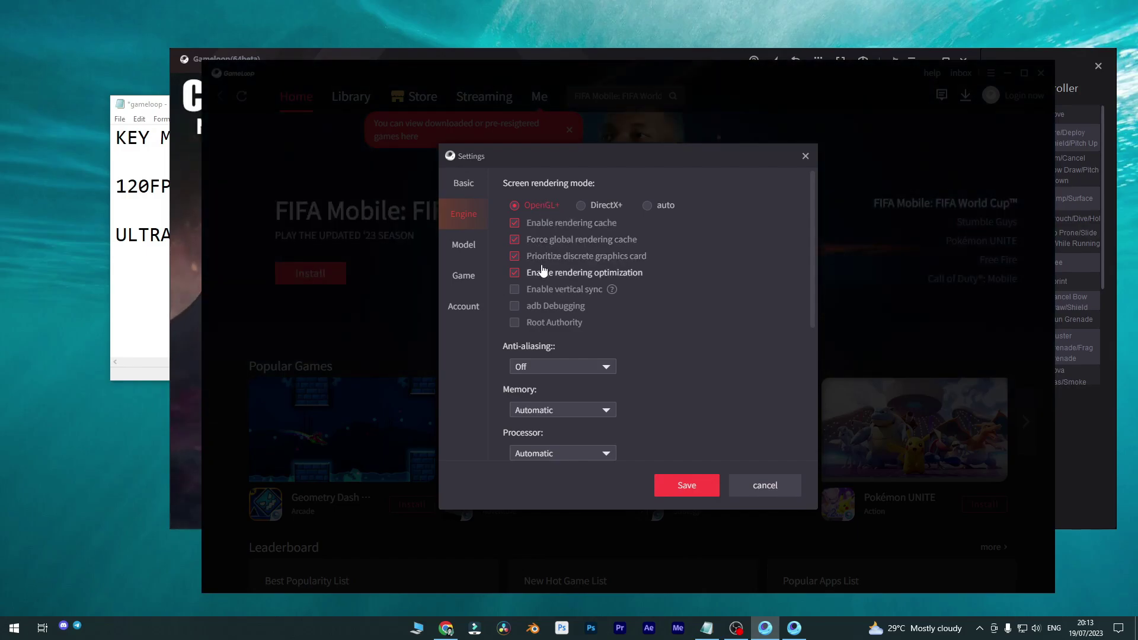
left_click(541, 367)
left_click(541, 367)
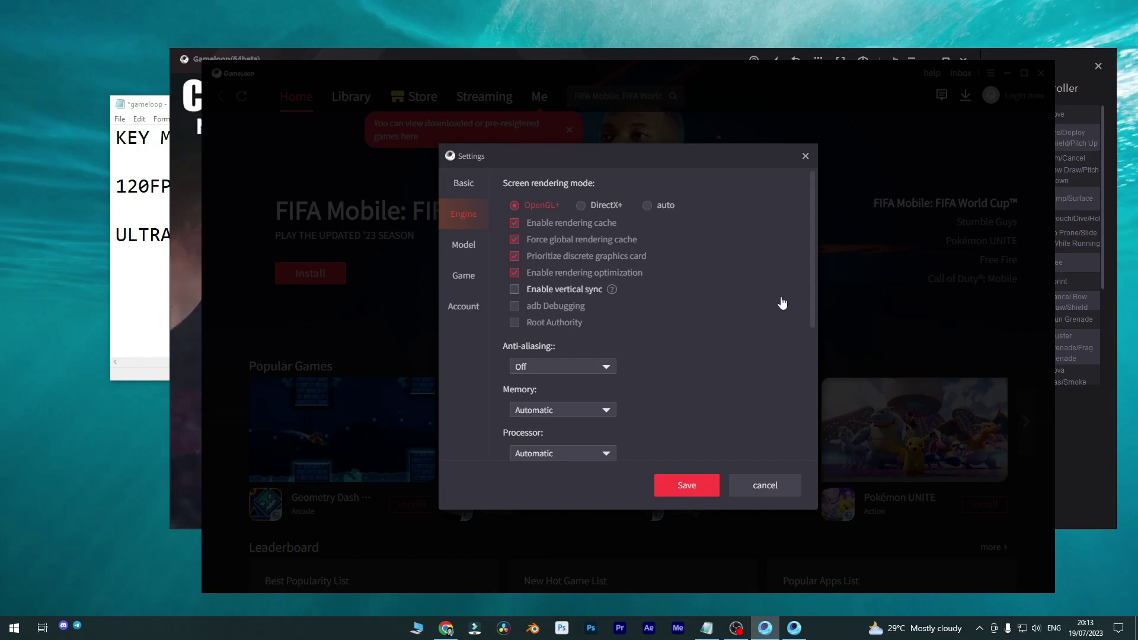
Review the processor and resolution choices in the Engine options and select the 1366x768 resolution.
scroll(782, 303, "down", 3)
left_click(569, 321)
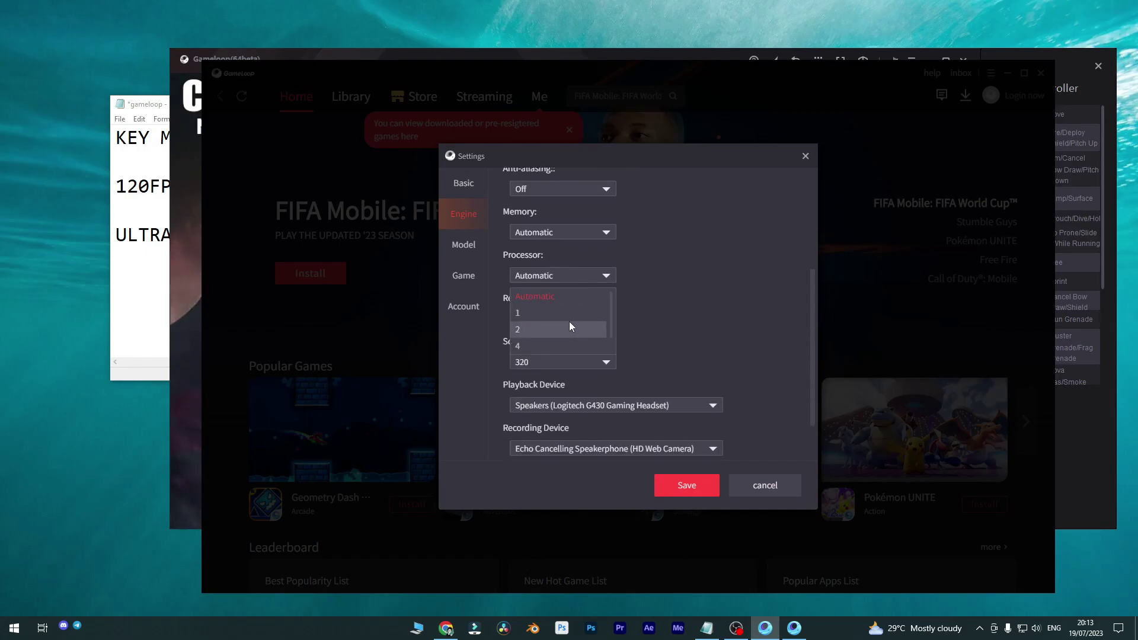
left_click(569, 321)
left_click(603, 320)
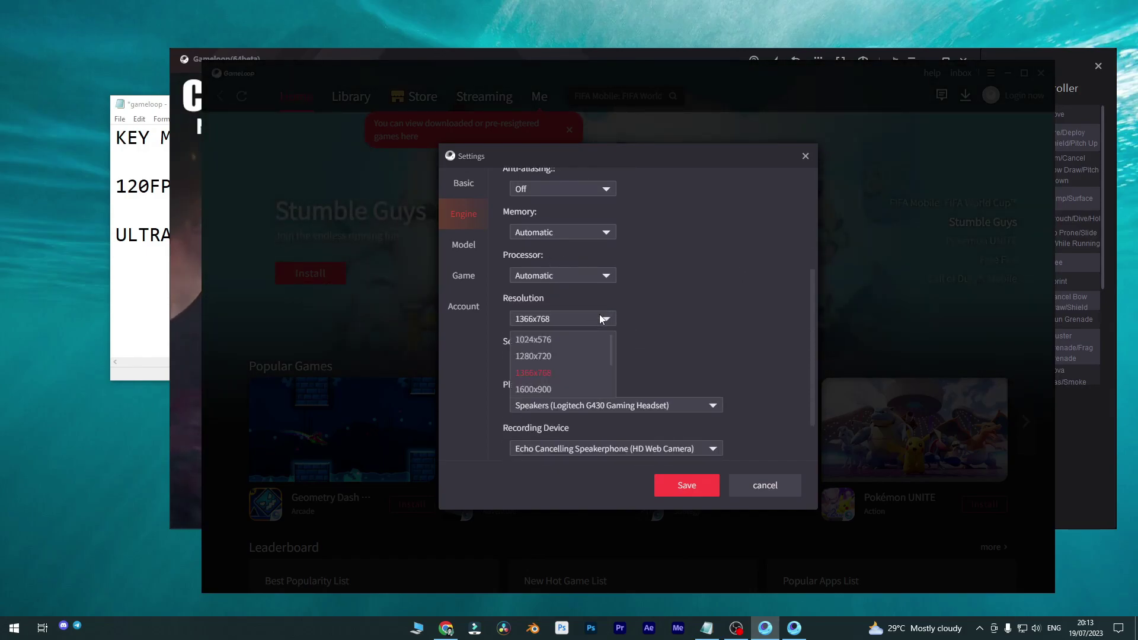
left_click(551, 365)
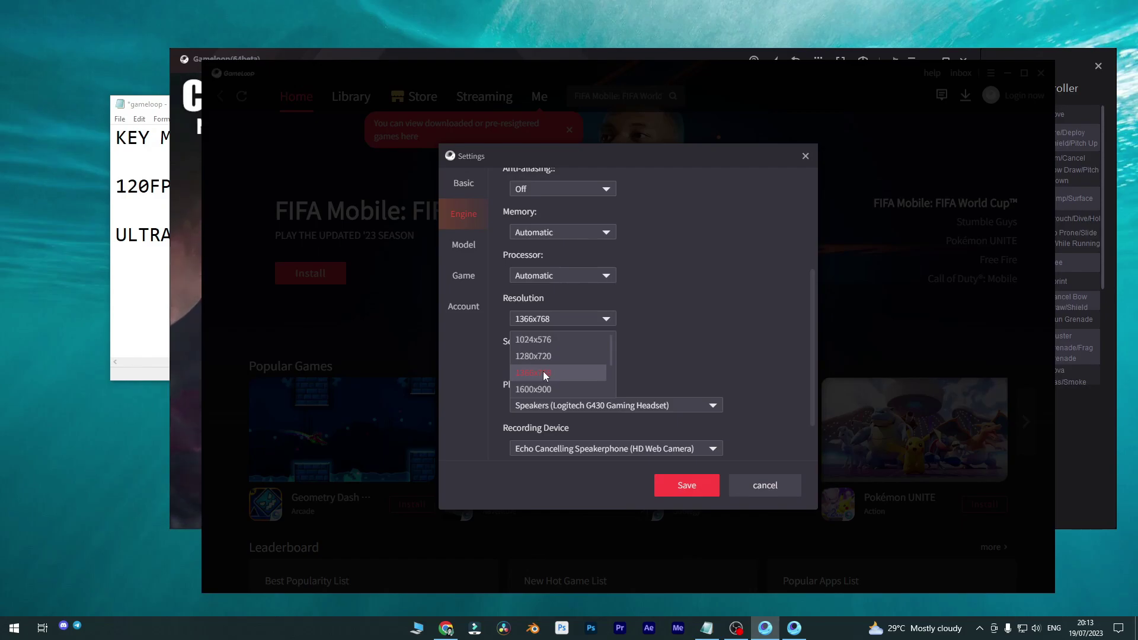
scroll(543, 371, "down", 1)
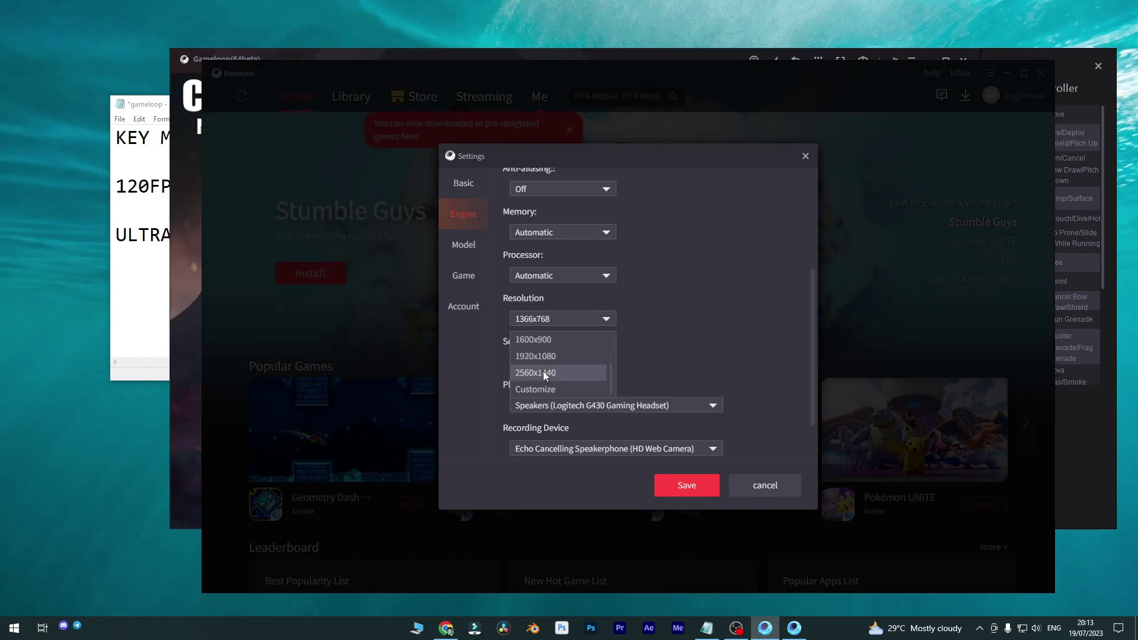
left_click(568, 397)
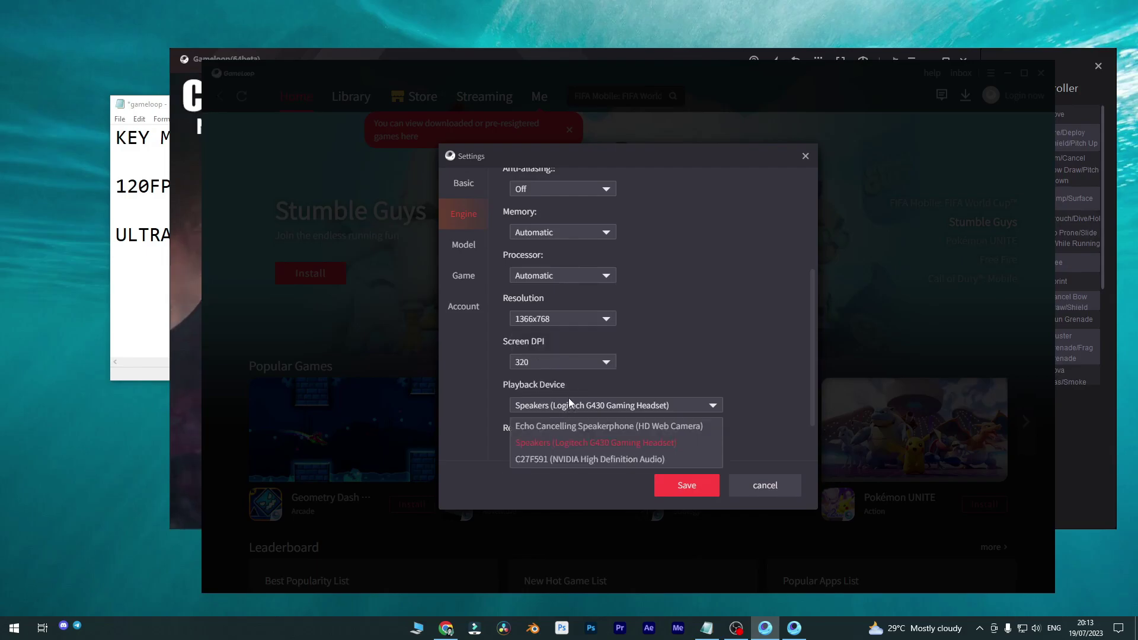
left_click(567, 397)
left_click(540, 320)
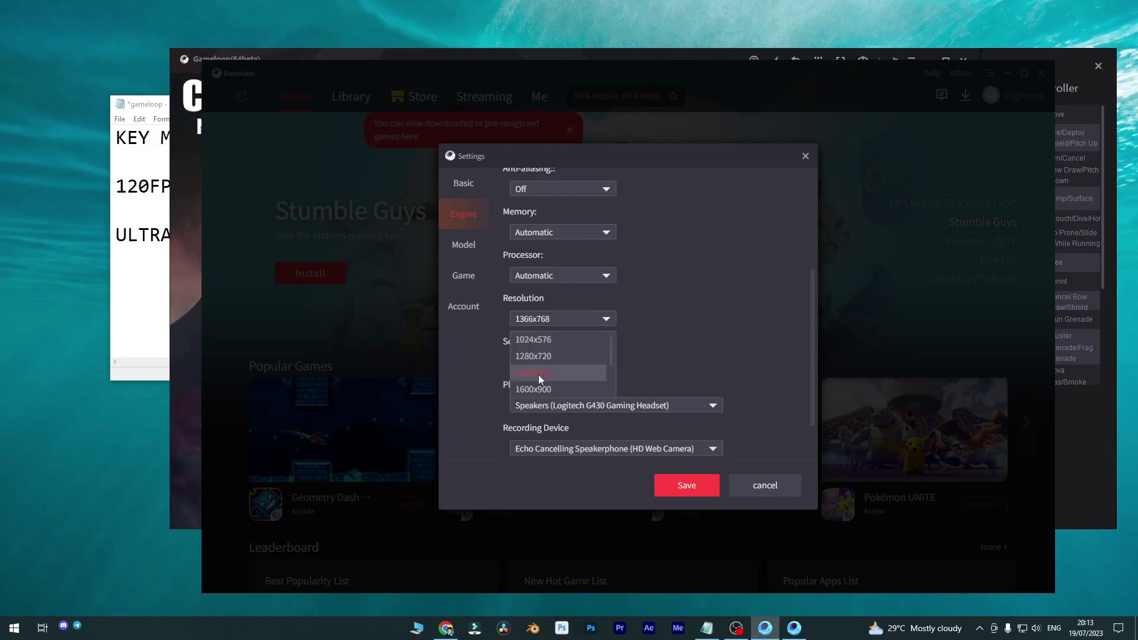
left_click(557, 373)
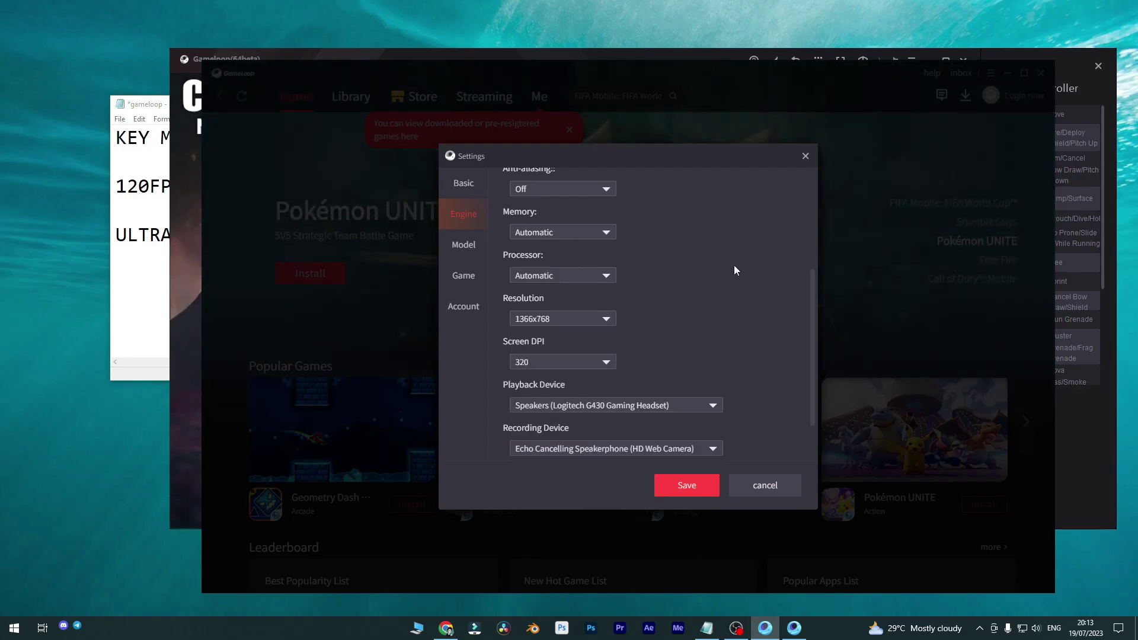
left_click(539, 320)
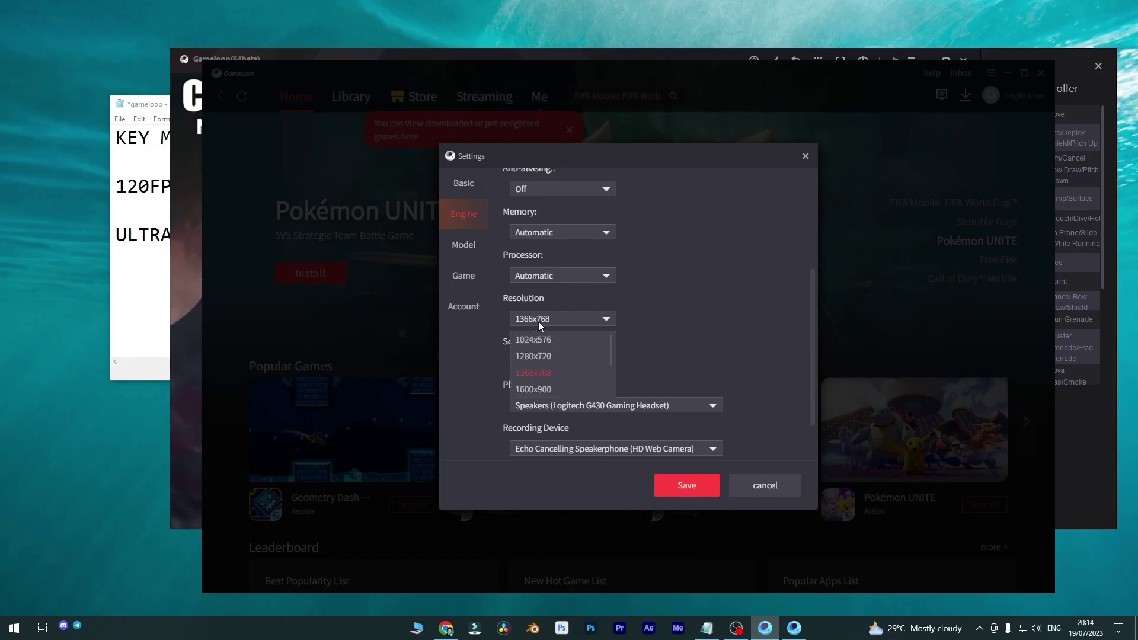
left_click(541, 321)
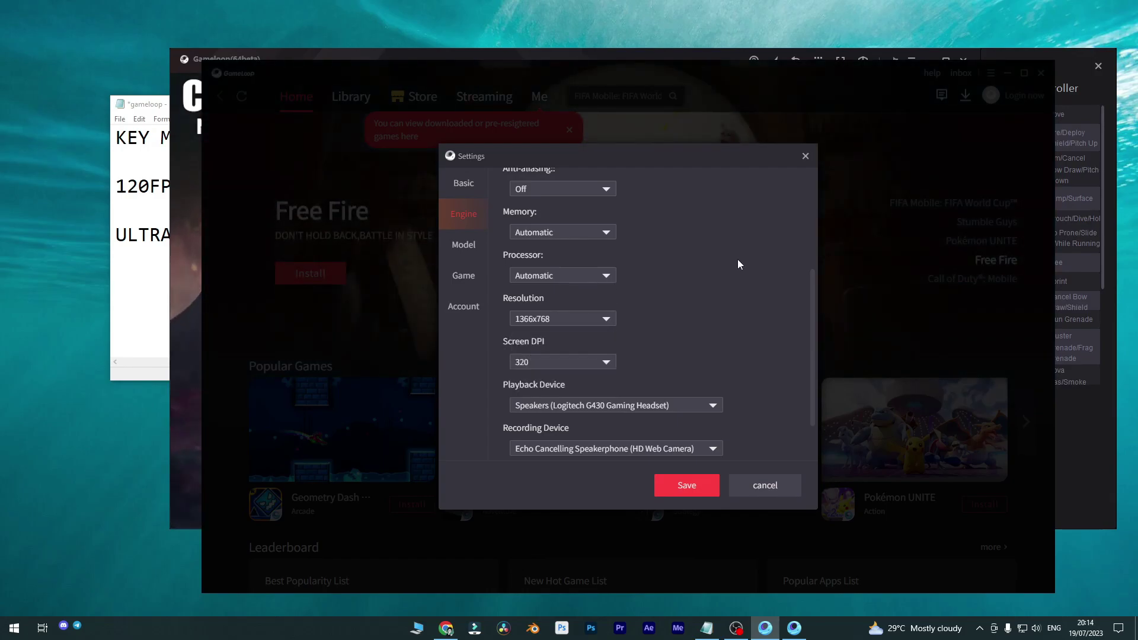
Check the playback and recording device choices and set the screen DPI to 320.
scroll(738, 259, "down", 2)
left_click(599, 307)
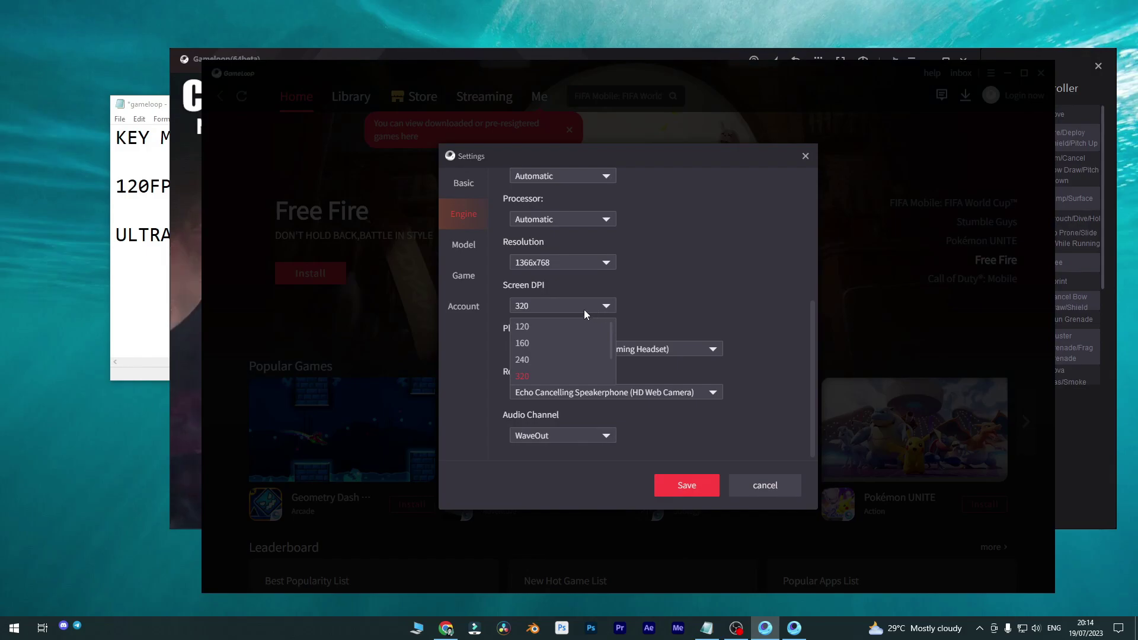
left_click(567, 392)
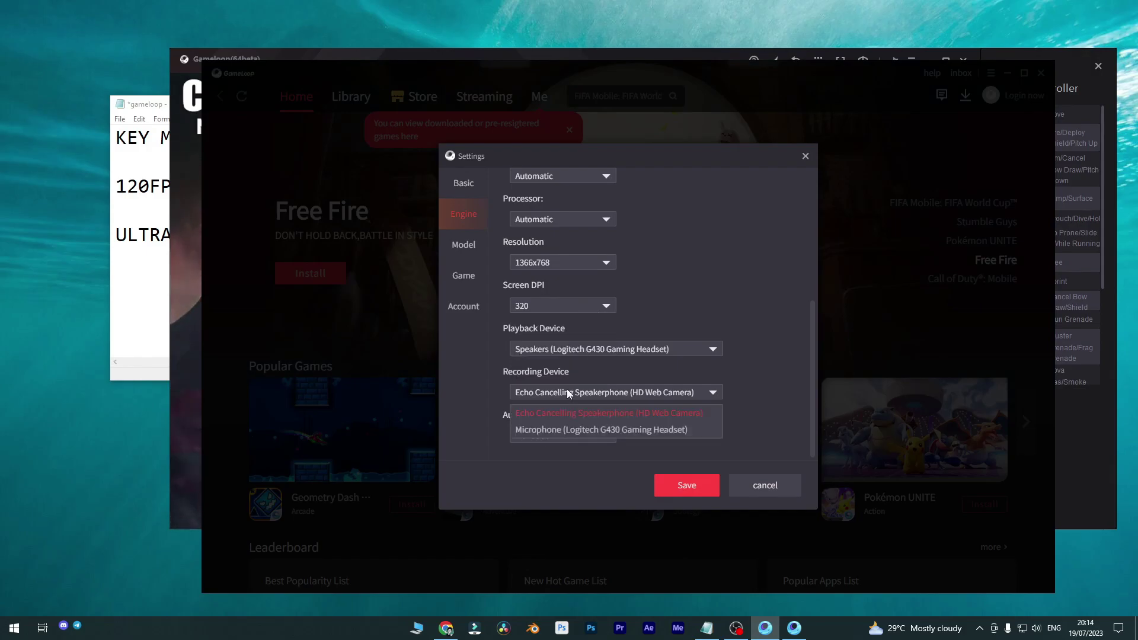
left_click(541, 305)
left_click(543, 312)
left_click(518, 348)
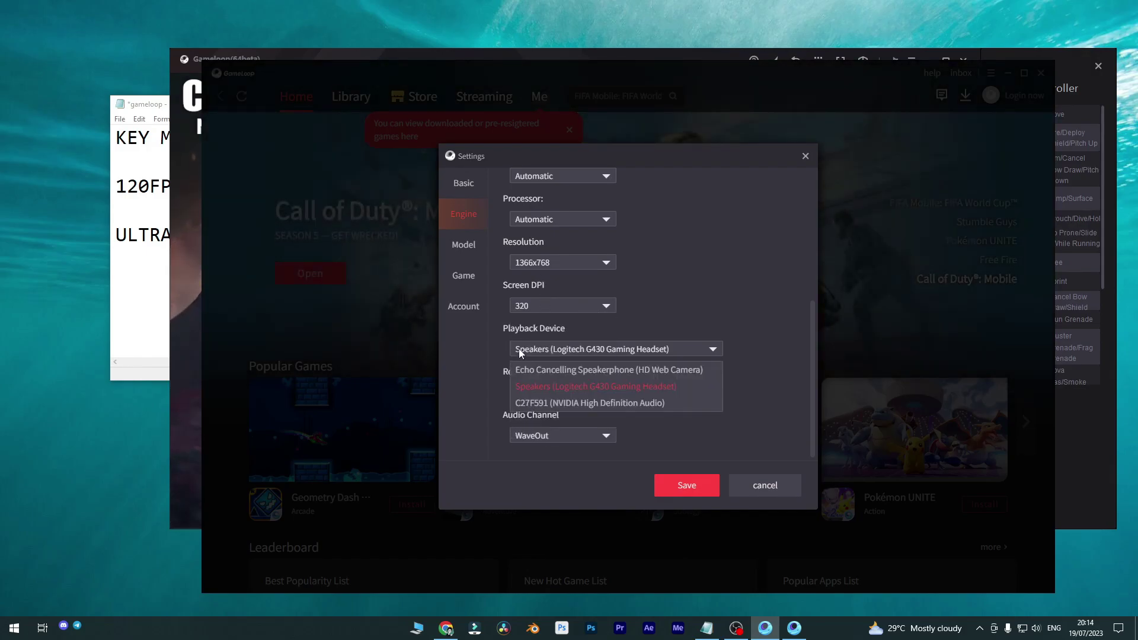
left_click(526, 307)
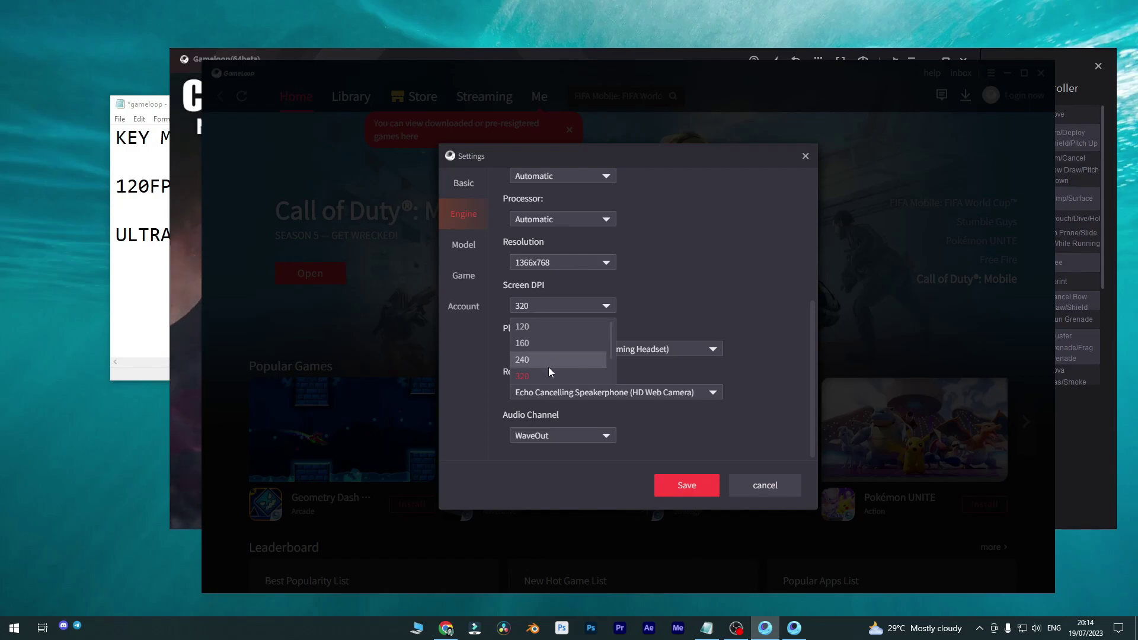
scroll(549, 368, "down", 2)
left_click(535, 344)
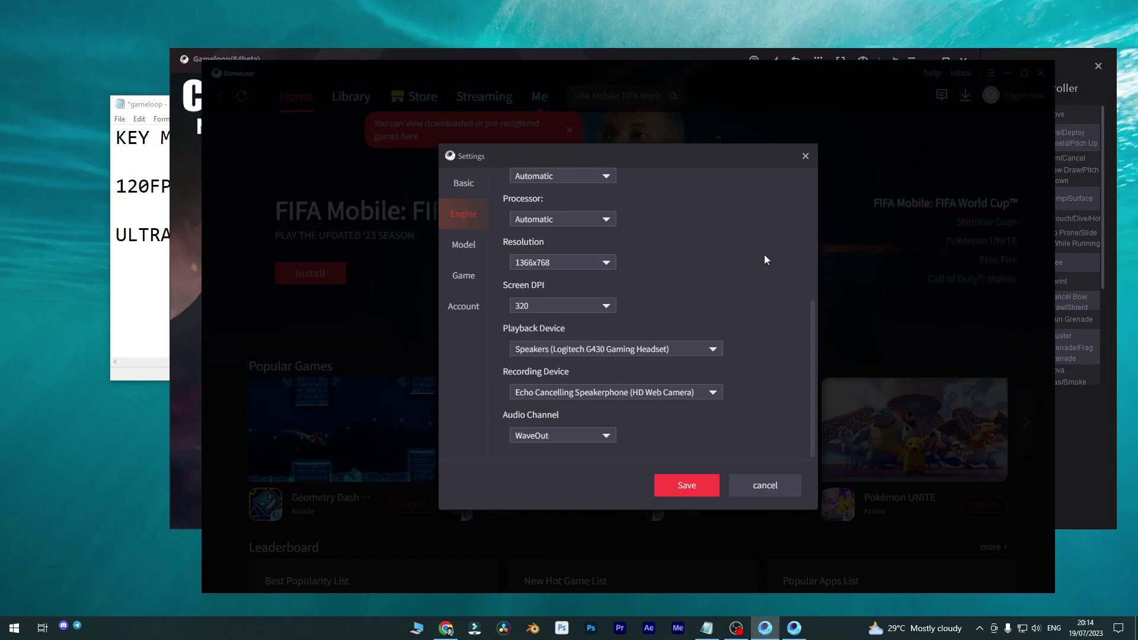
Save the engine settings and return to the Call of Duty Mobile window.
left_click(691, 484)
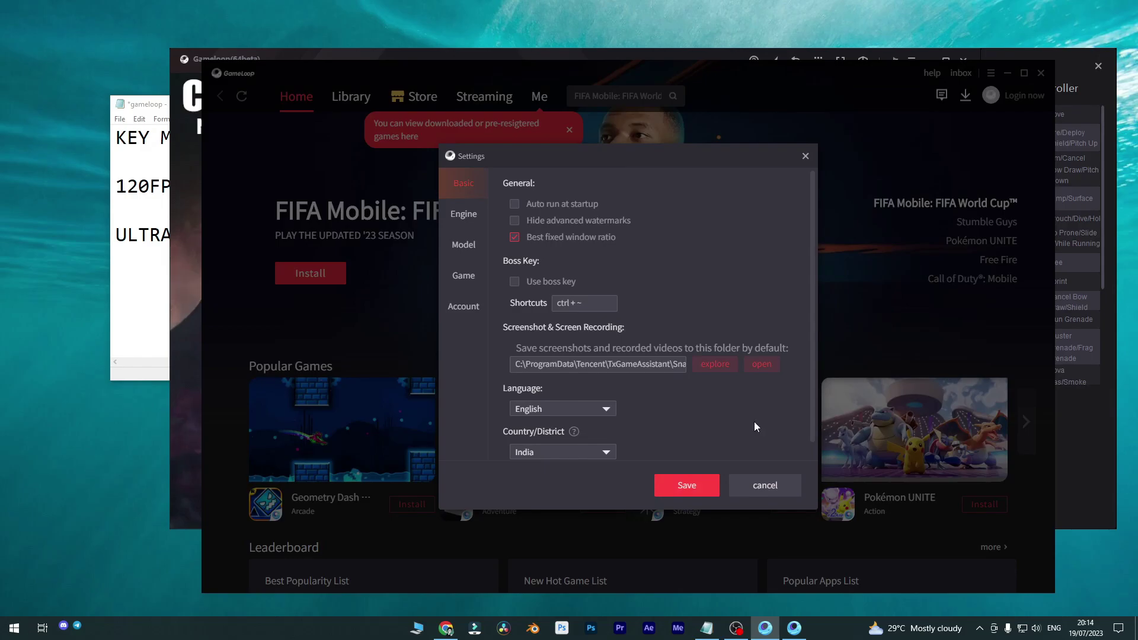
left_click(765, 485)
left_click(1072, 58)
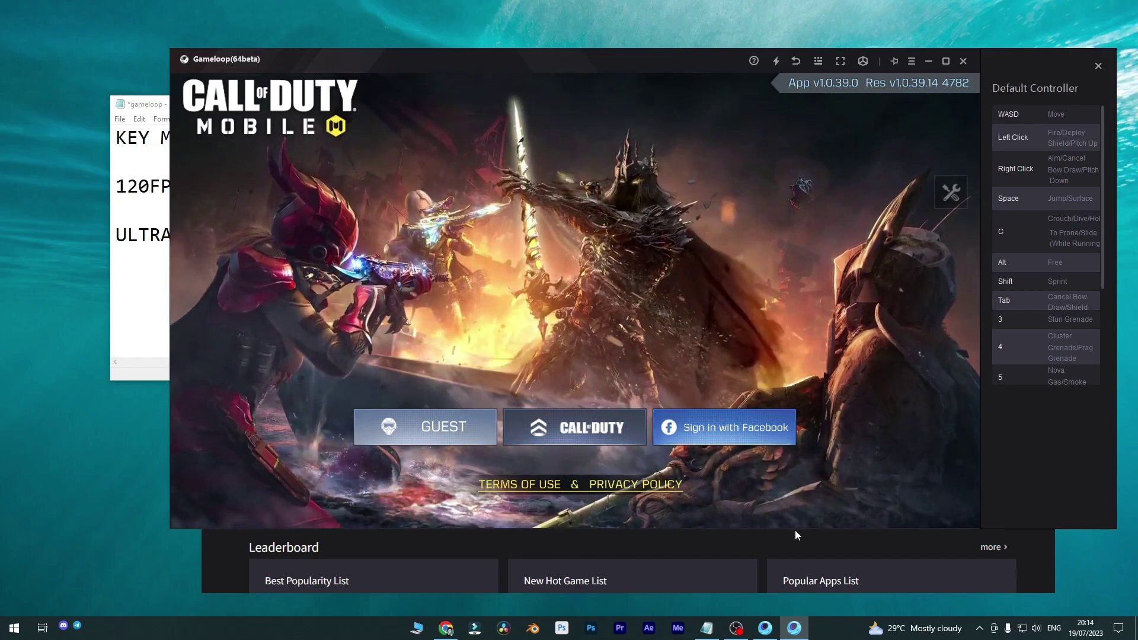
Switch to the YouTube page in Chrome and look through the NoishiXzen channel's home page and video list.
left_click(449, 624)
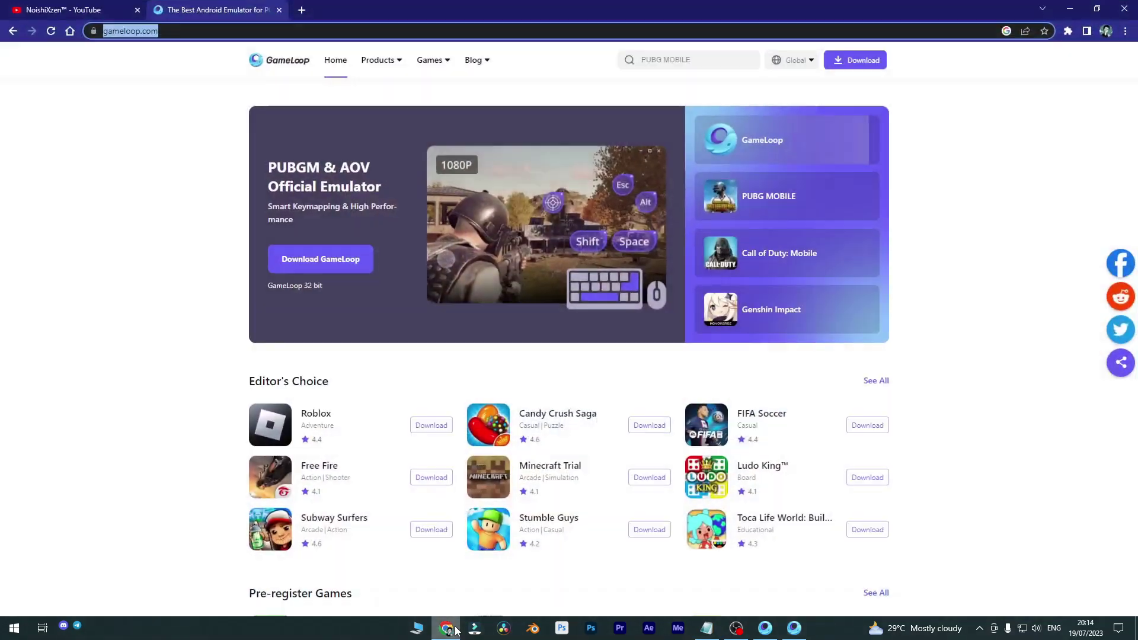
left_click(77, 10)
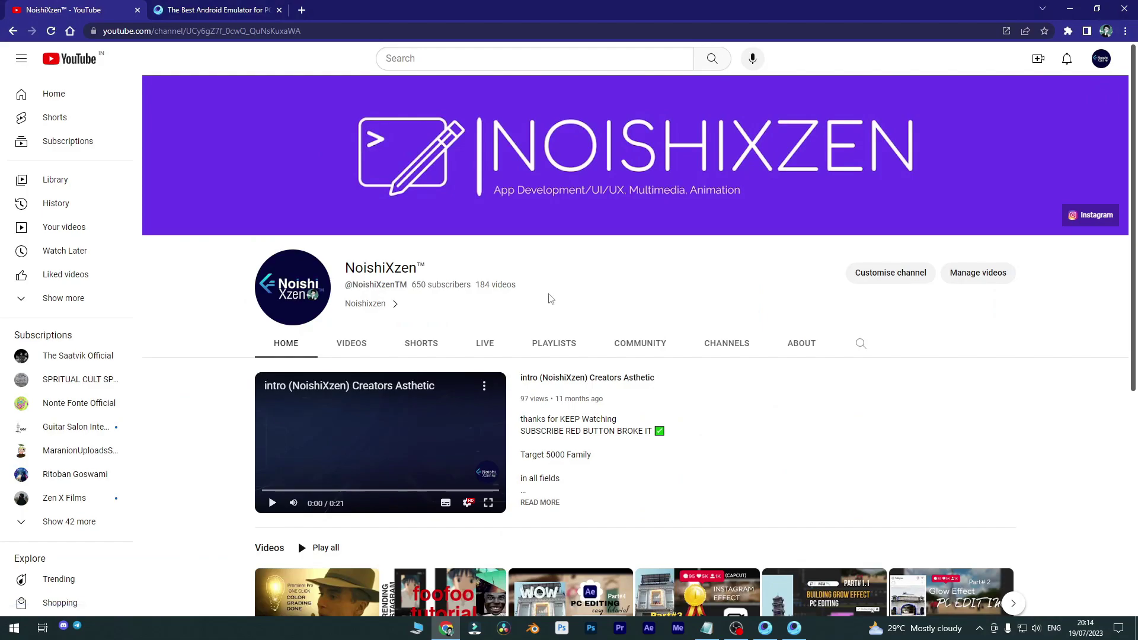
scroll(550, 298, "down", 3)
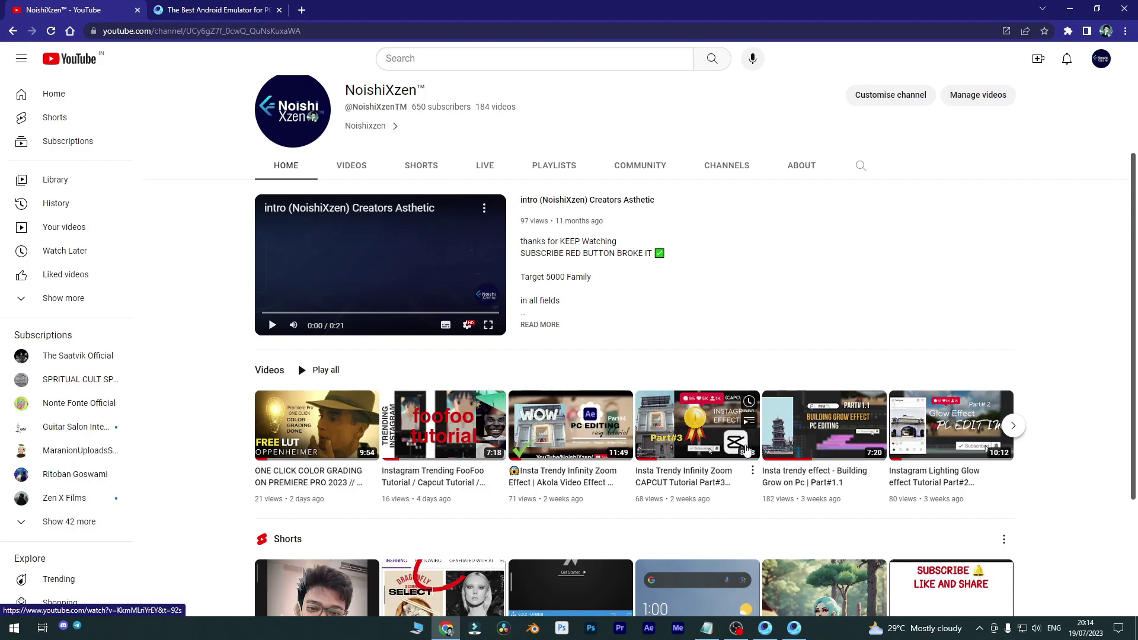
left_click(1012, 425)
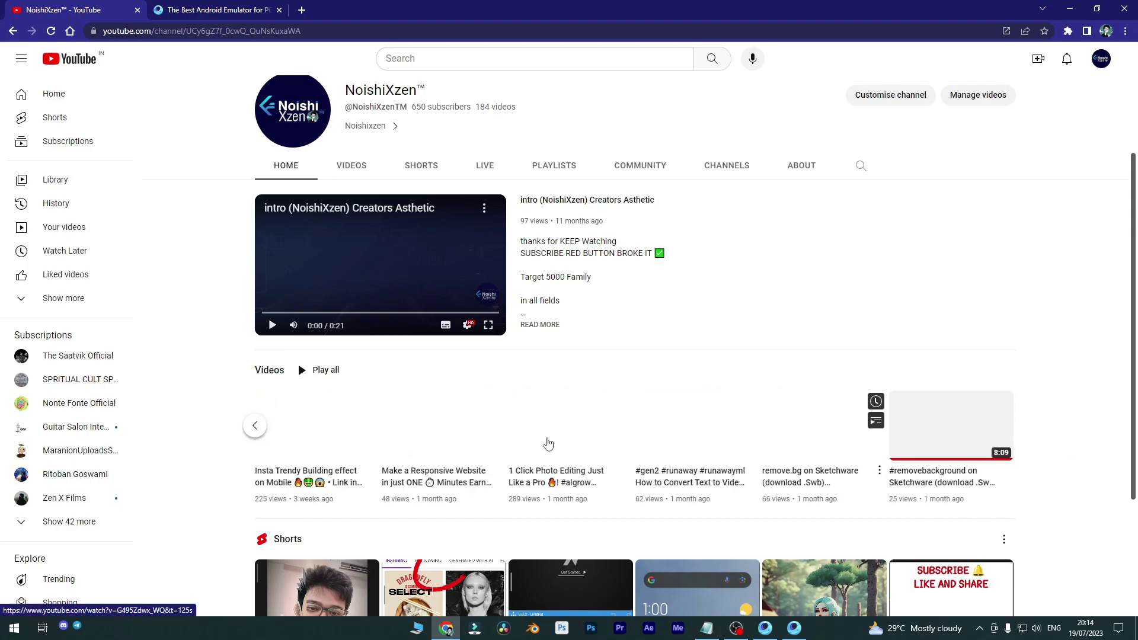
scroll(548, 444, "up", 3)
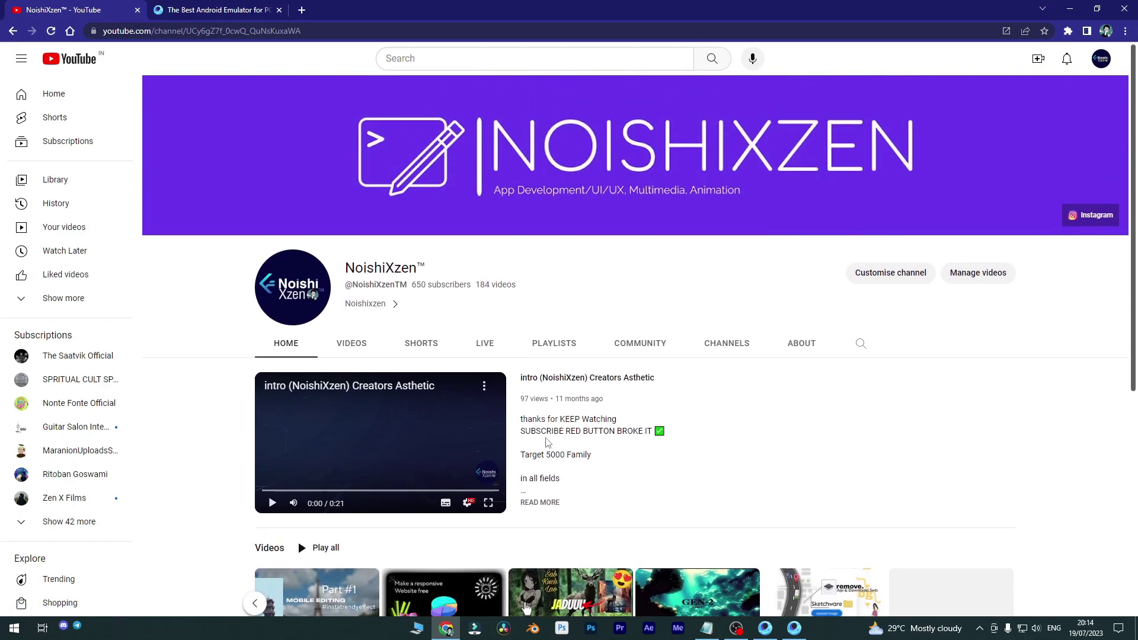